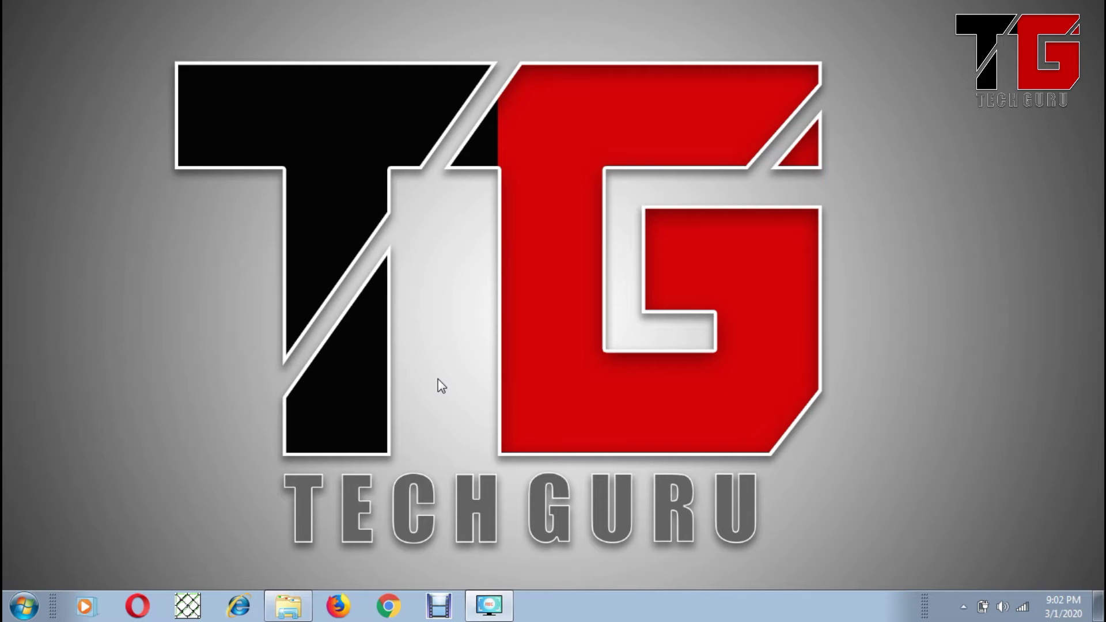
Show the Start menu's full program list with the Microsoft Office 2013 folder expanded.
{"action": "left_click", "coordinate": [24, 610]}
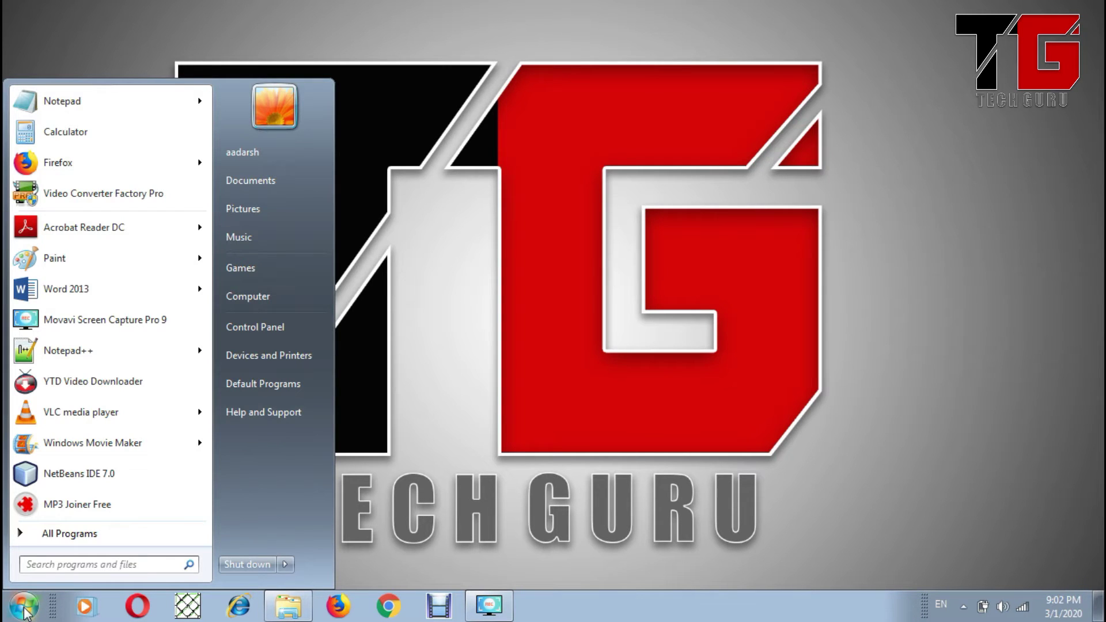
{"action": "left_click", "coordinate": [88, 535]}
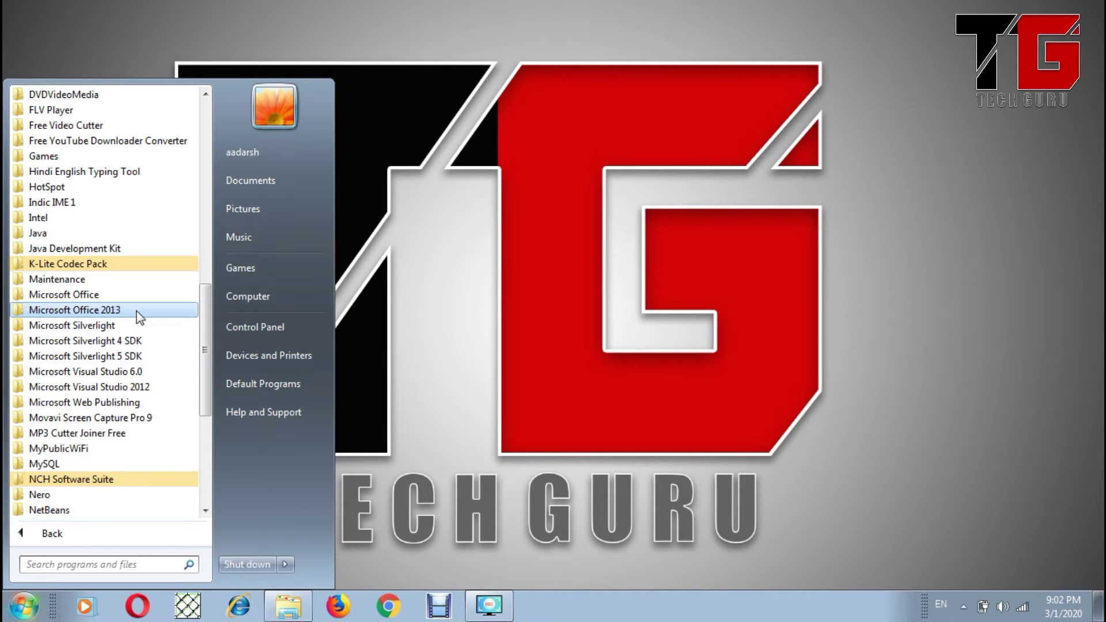
{"action": "left_click", "coordinate": [137, 312]}
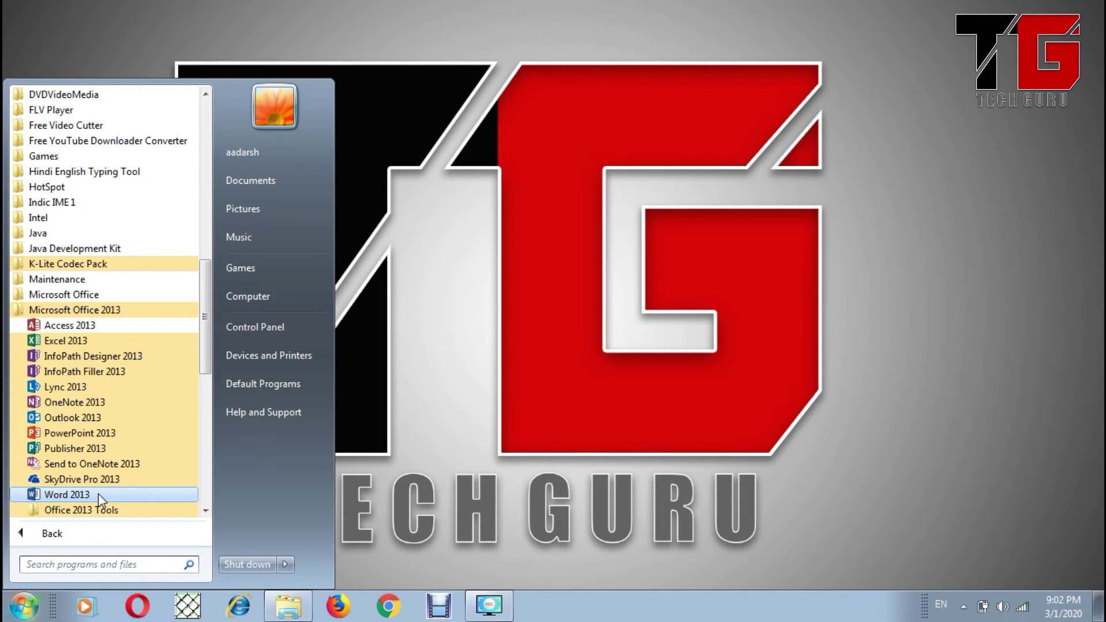
Launch Word 2013 and create Document1 from the Blank document template.
{"action": "left_click", "coordinate": [69, 494]}
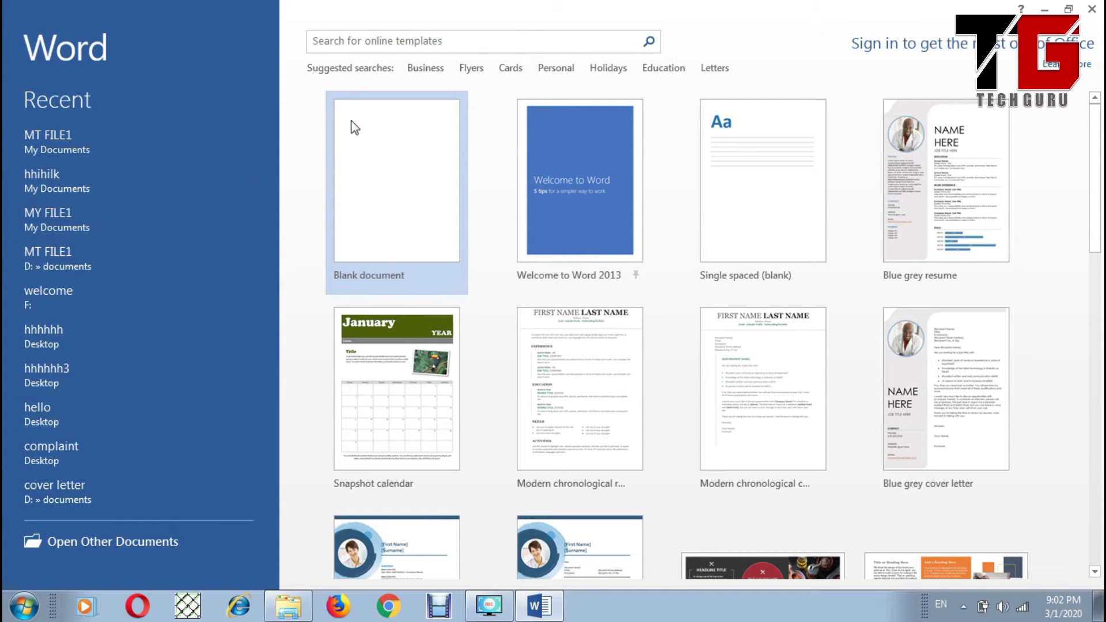
{"action": "left_click", "coordinate": [419, 200]}
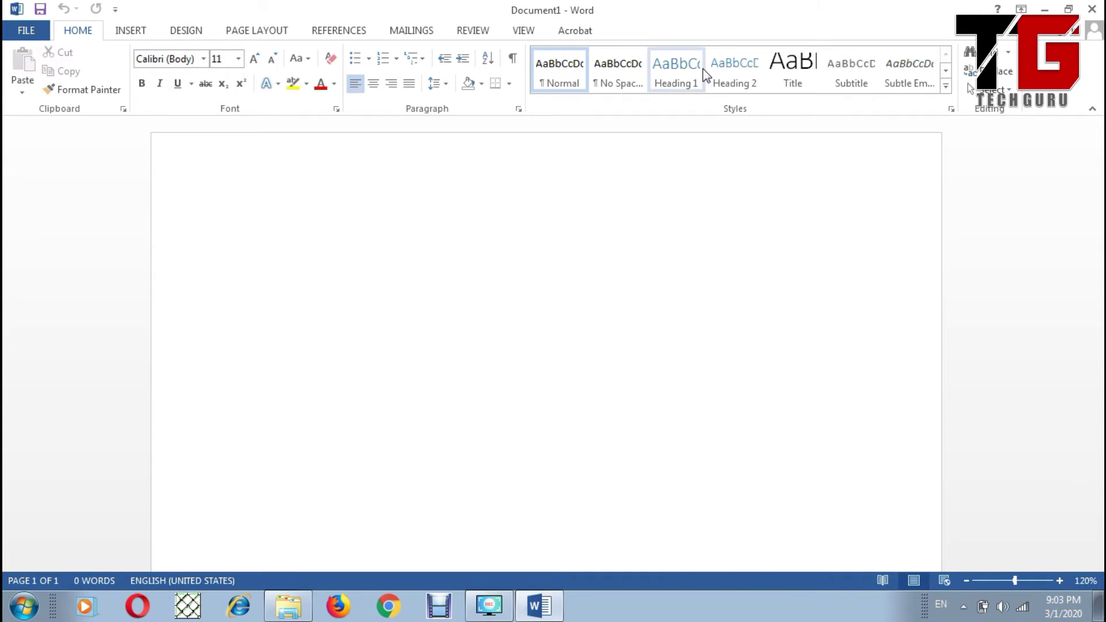
{"action": "left_click", "coordinate": [128, 32]}
{"action": "left_click", "coordinate": [185, 32]}
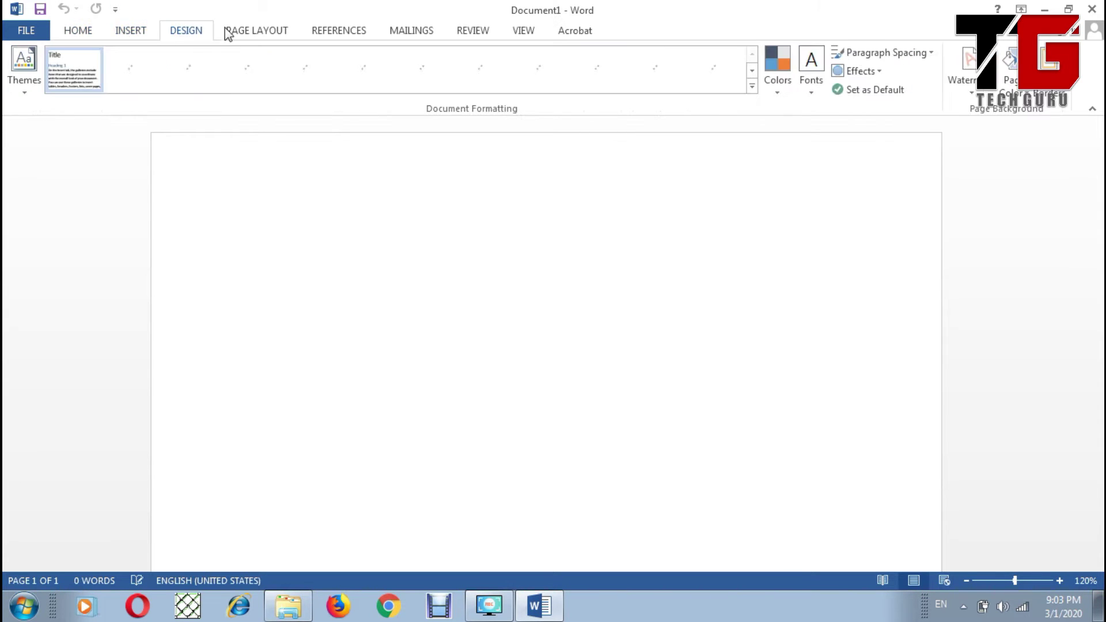
{"action": "left_click", "coordinate": [254, 31]}
{"action": "left_click", "coordinate": [78, 32]}
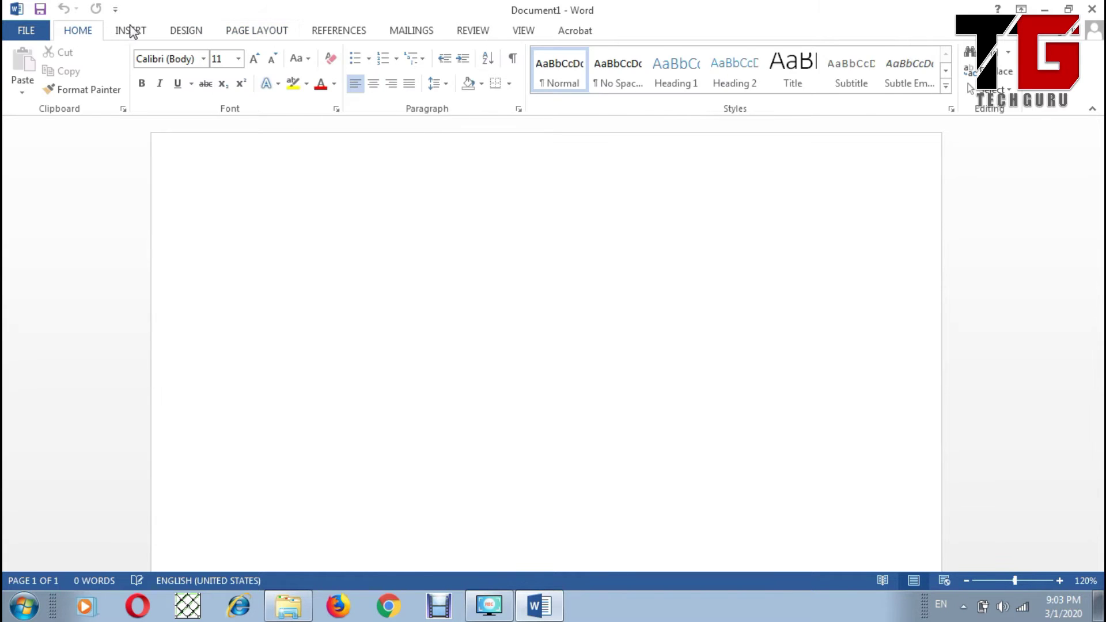
{"action": "left_click", "coordinate": [129, 31]}
{"action": "left_click", "coordinate": [195, 32]}
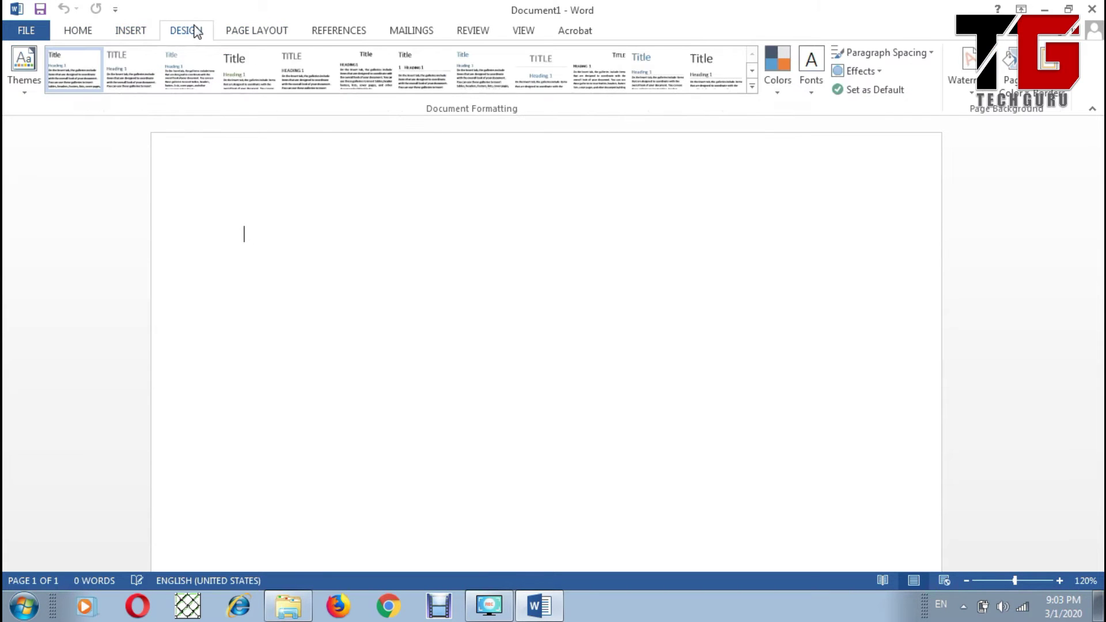
{"action": "left_click", "coordinate": [251, 36]}
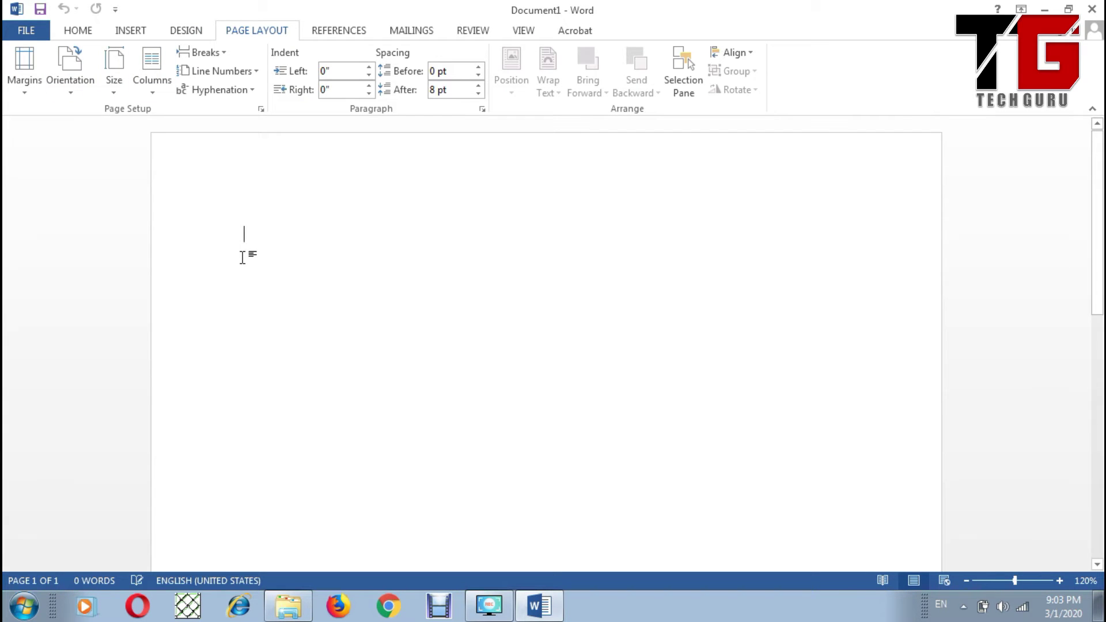
{"action": "left_click", "coordinate": [79, 33]}
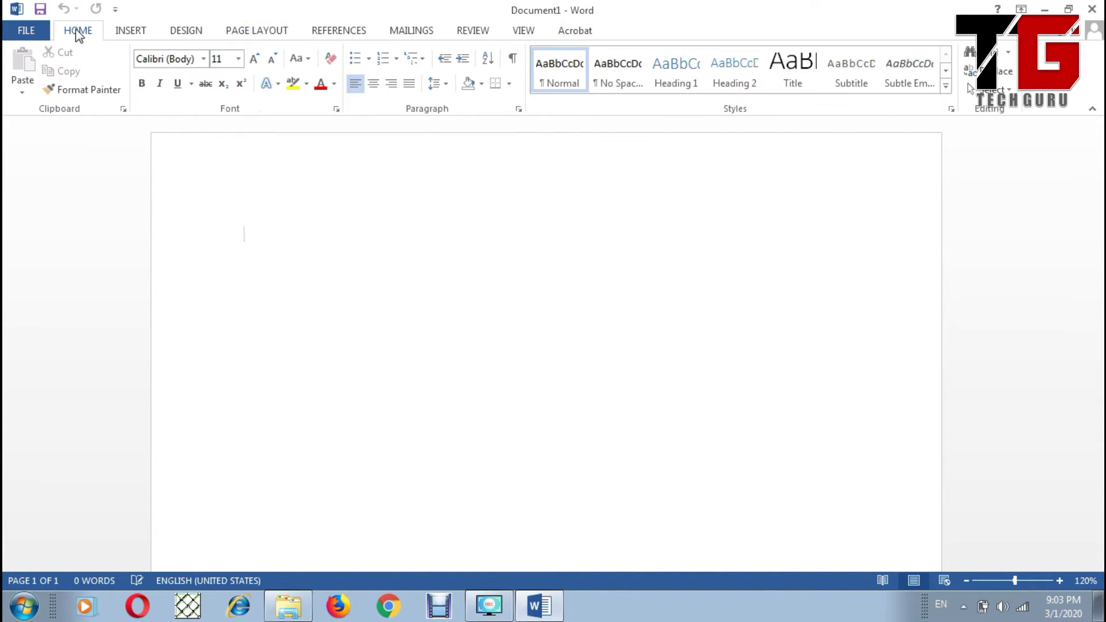
{"action": "left_click", "coordinate": [33, 29]}
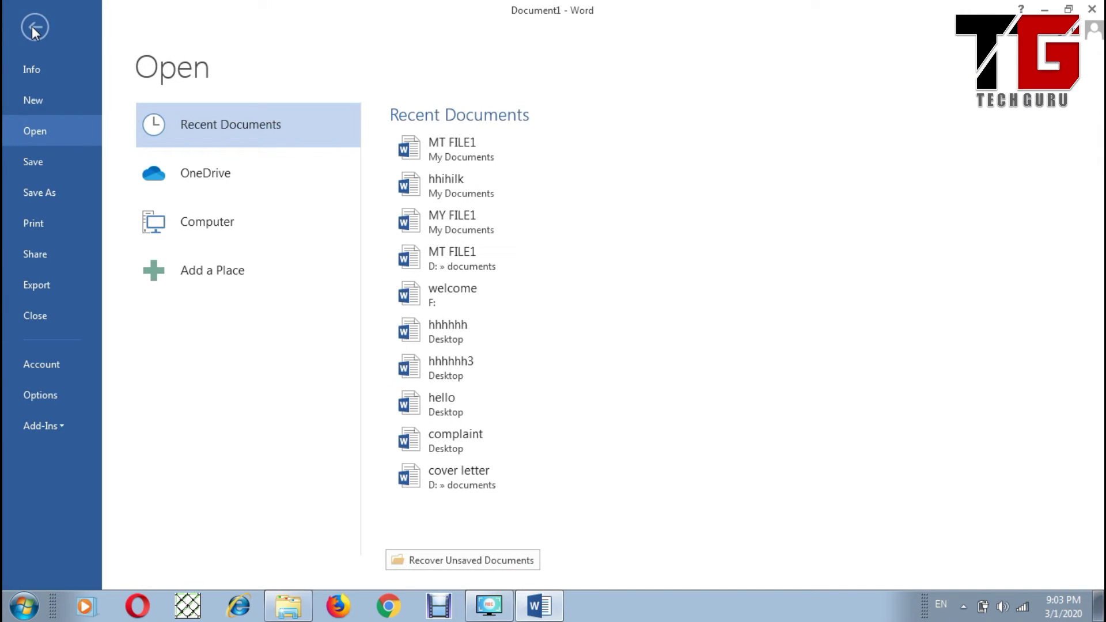
{"action": "left_click", "coordinate": [34, 27]}
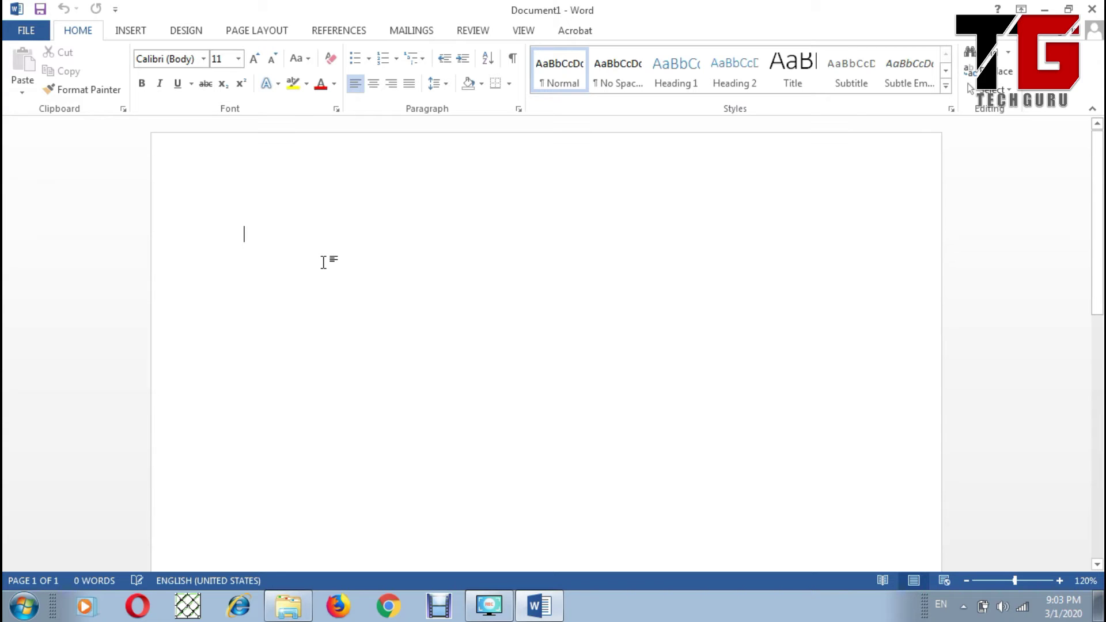
Type 'Welcome to Tech Guru' as the first line and select the whole sentence.
{"action": "type", "text": "W"}
{"action": "type", "text": "elcom"}
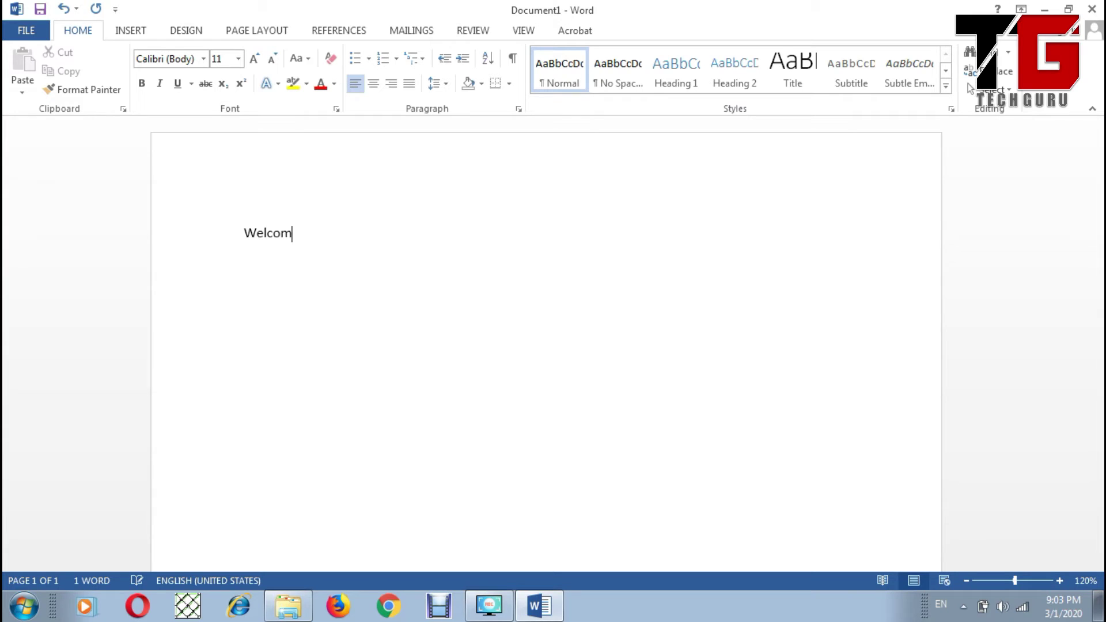
{"action": "type", "text": "e to T"}
{"action": "type", "text": "ech "}
{"action": "type", "text": "Guru."}
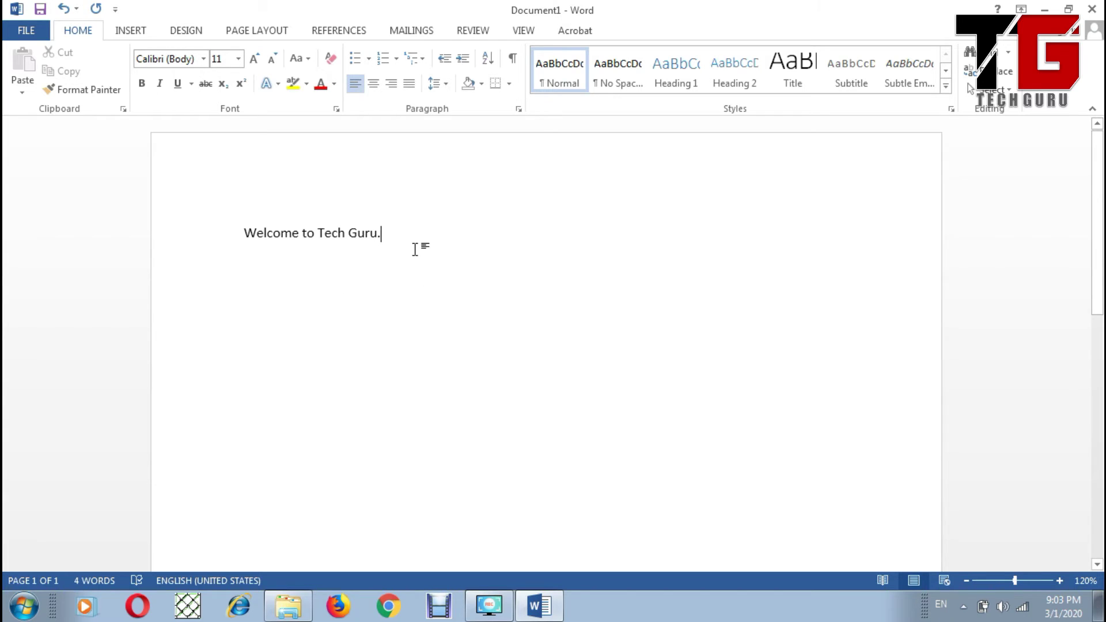
{"action": "left_click_drag", "start_coordinate": [413, 245], "coordinate": [204, 218]}
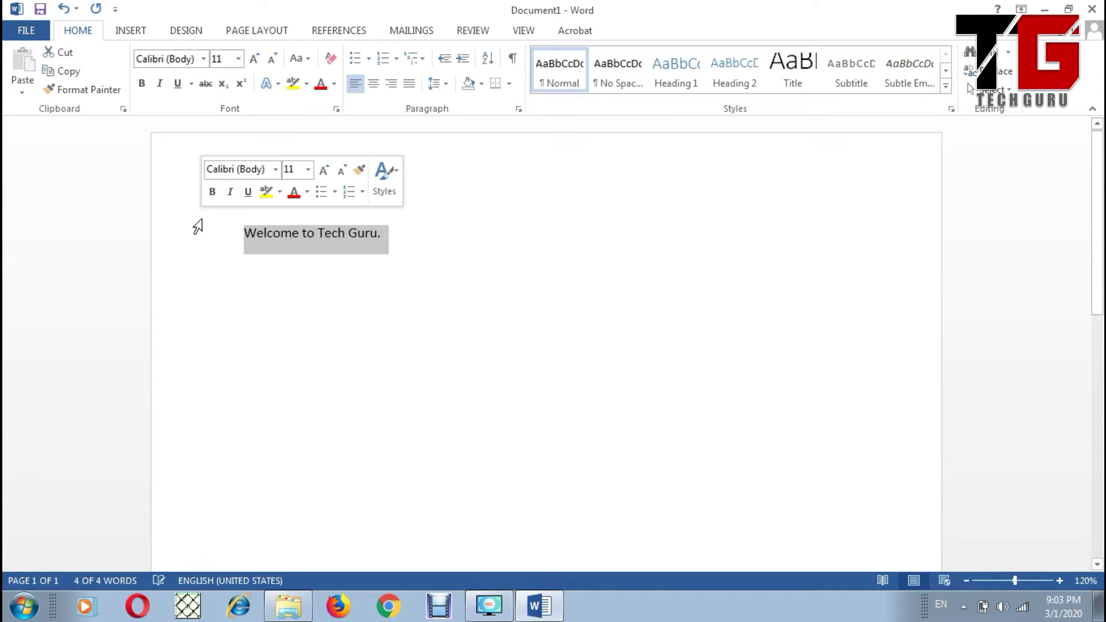
{"action": "left_click", "coordinate": [317, 263]}
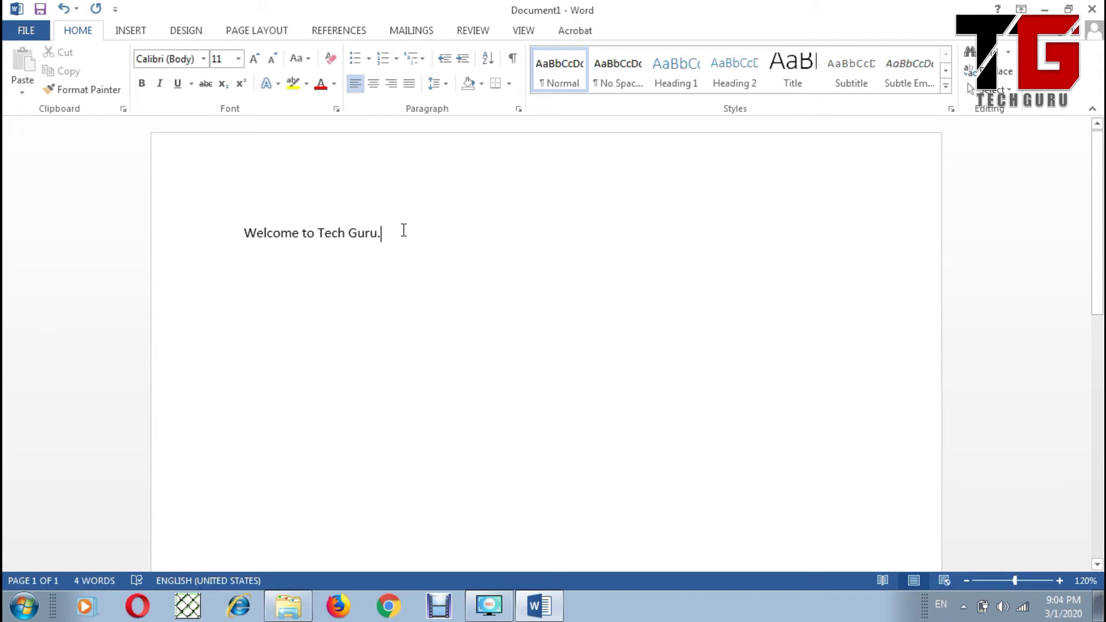
{"action": "left_click_drag", "start_coordinate": [380, 233], "coordinate": [225, 241]}
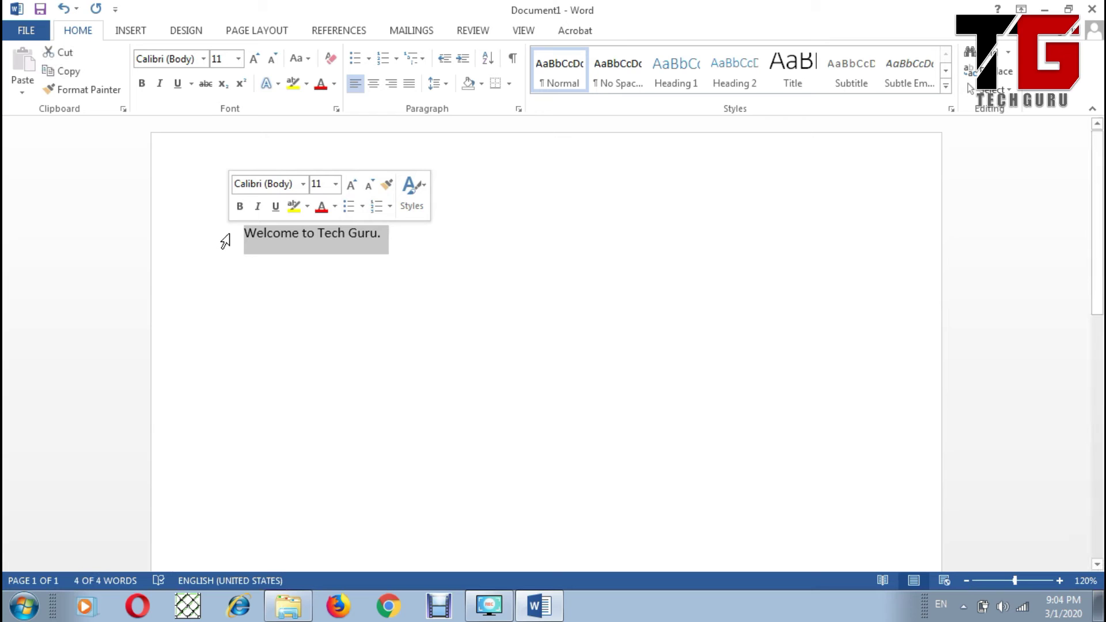
{"action": "left_click", "coordinate": [273, 265]}
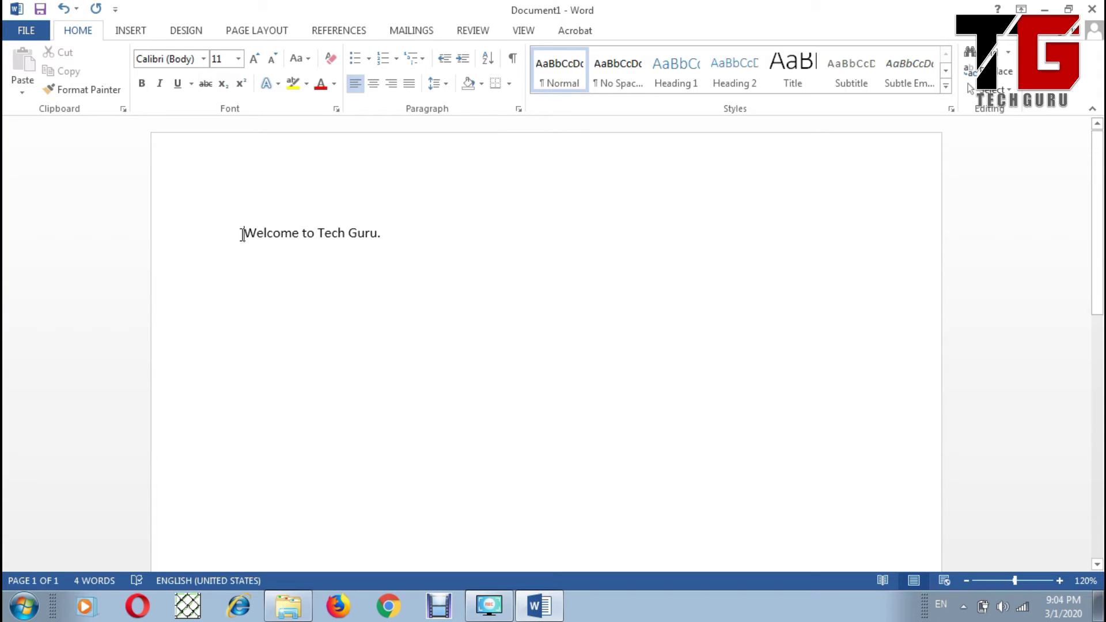
{"action": "left_click_drag", "start_coordinate": [242, 235], "coordinate": [393, 231]}
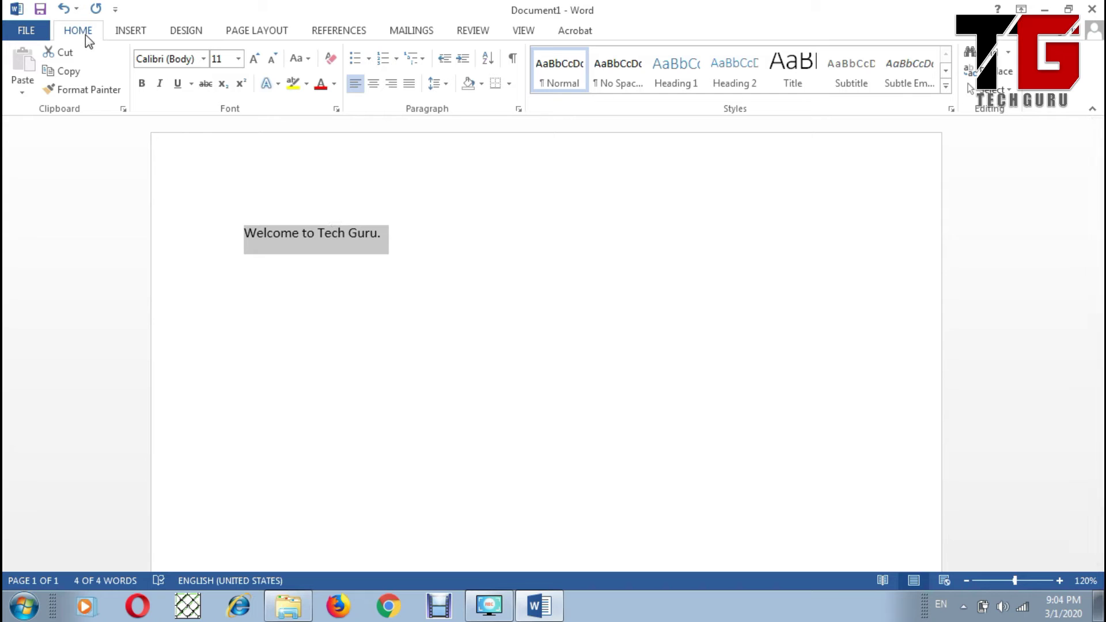
Set the selected sentence in Bradley Hand ITC after briefly trying Algerian.
{"action": "left_click", "coordinate": [203, 61]}
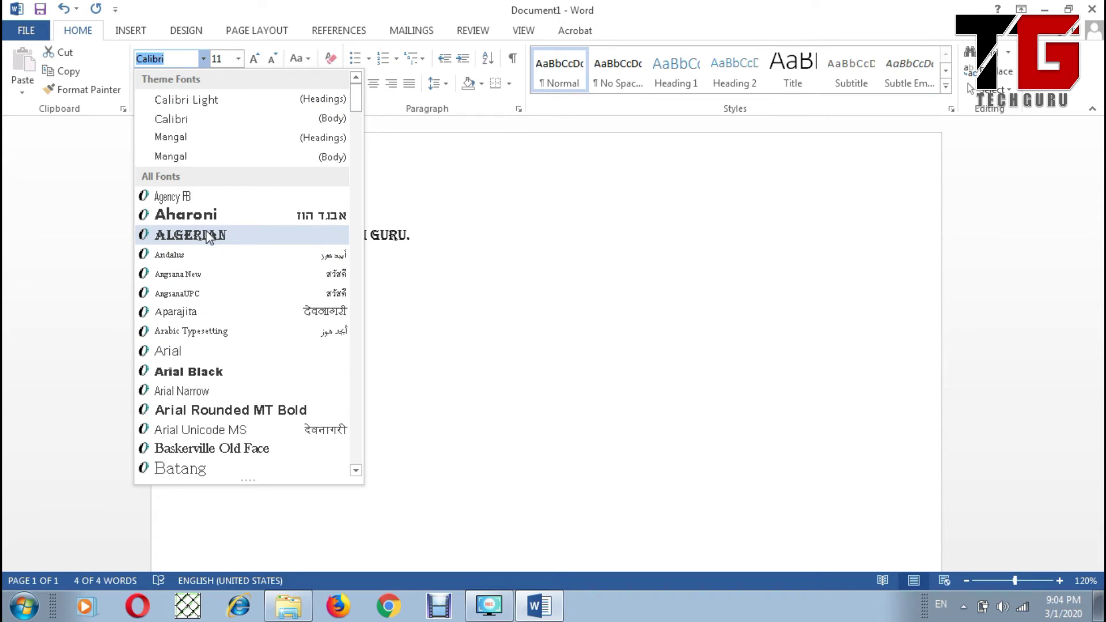
{"action": "left_click", "coordinate": [207, 236]}
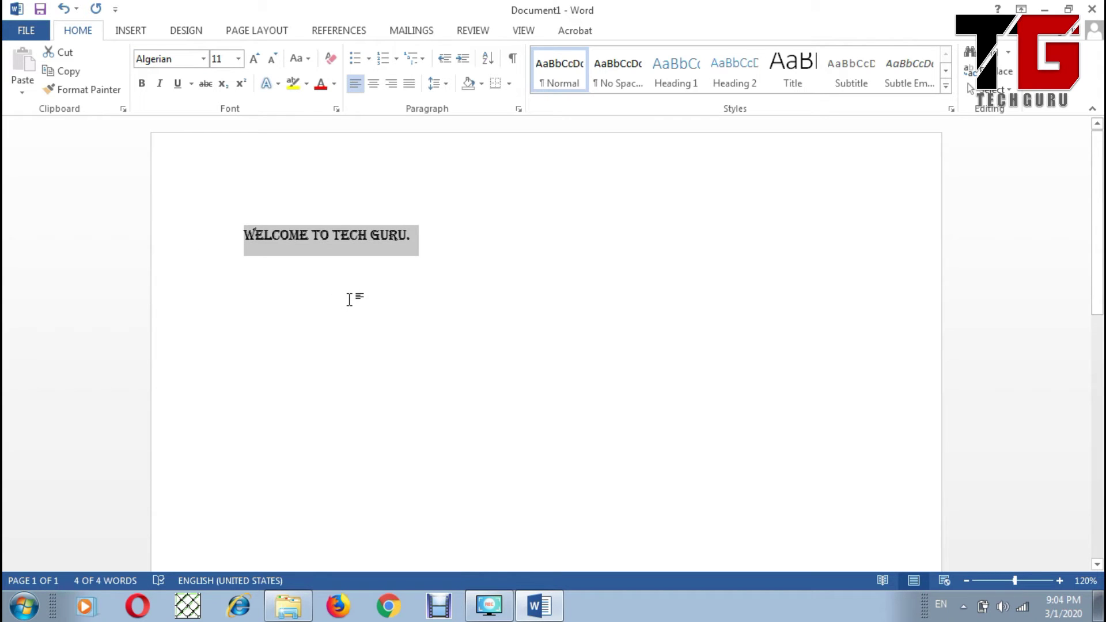
{"action": "left_click", "coordinate": [203, 60]}
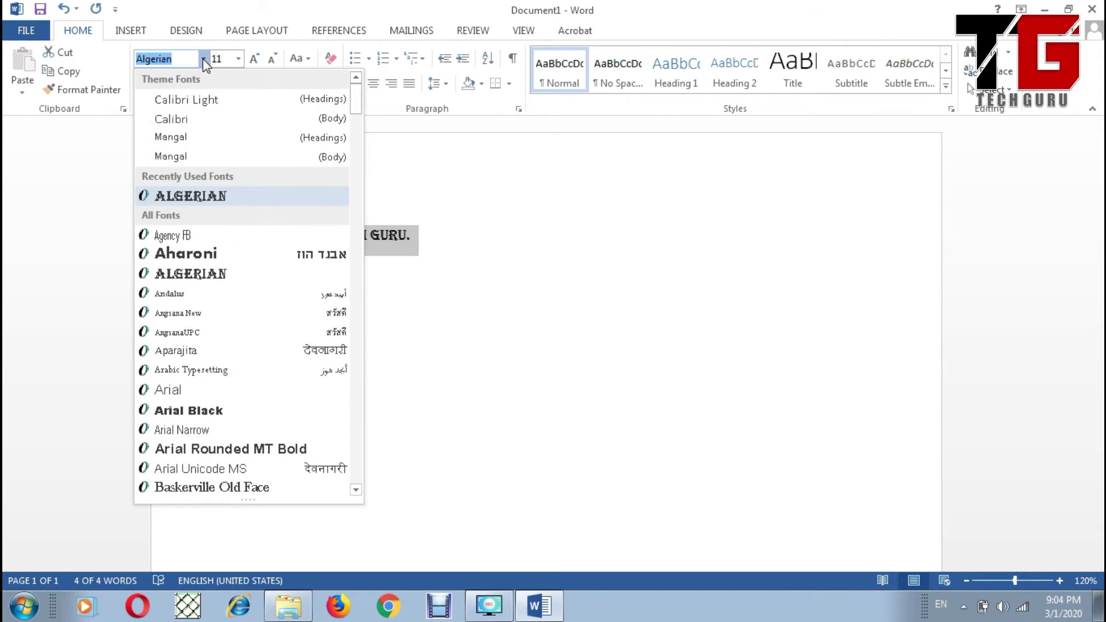
{"action": "left_click", "coordinate": [357, 490]}
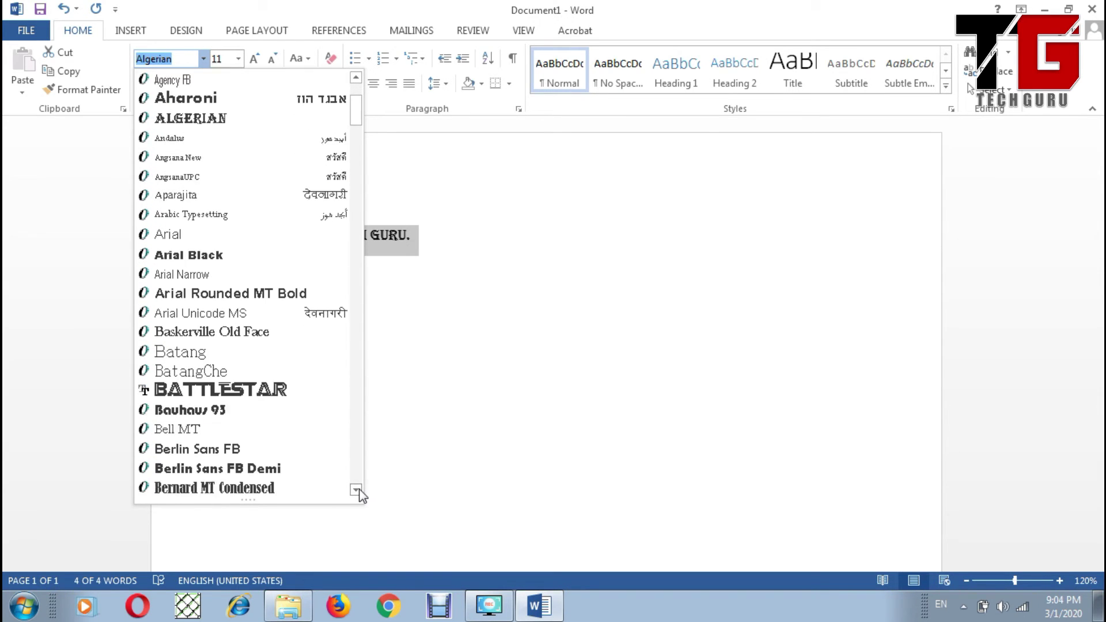
{"action": "left_click", "coordinate": [357, 491]}
{"action": "left_click", "coordinate": [357, 490]}
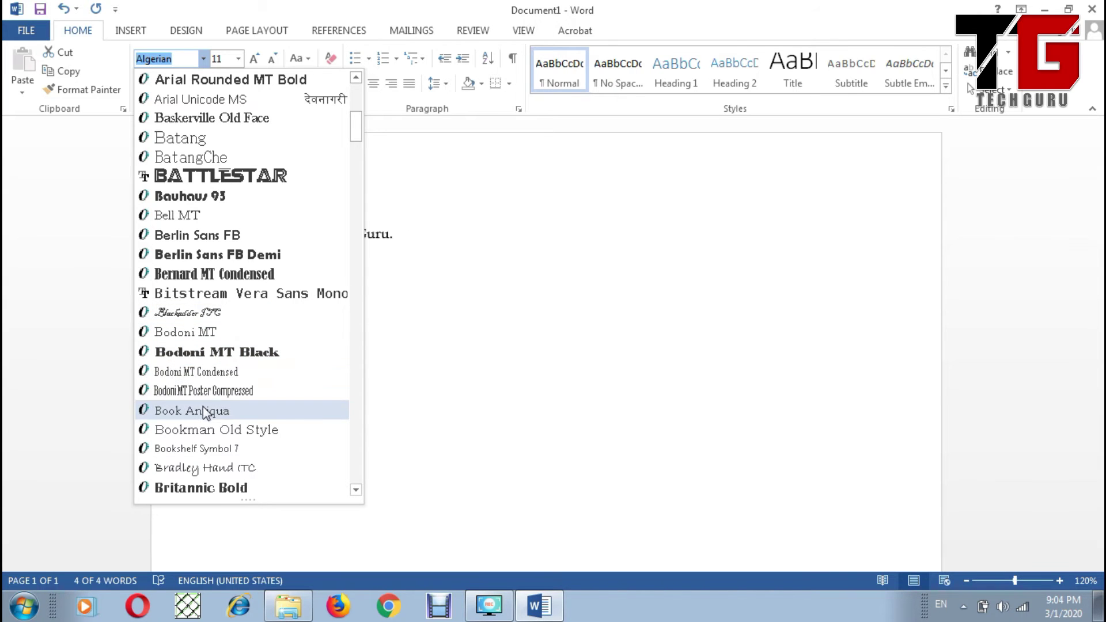
{"action": "left_click", "coordinate": [202, 467]}
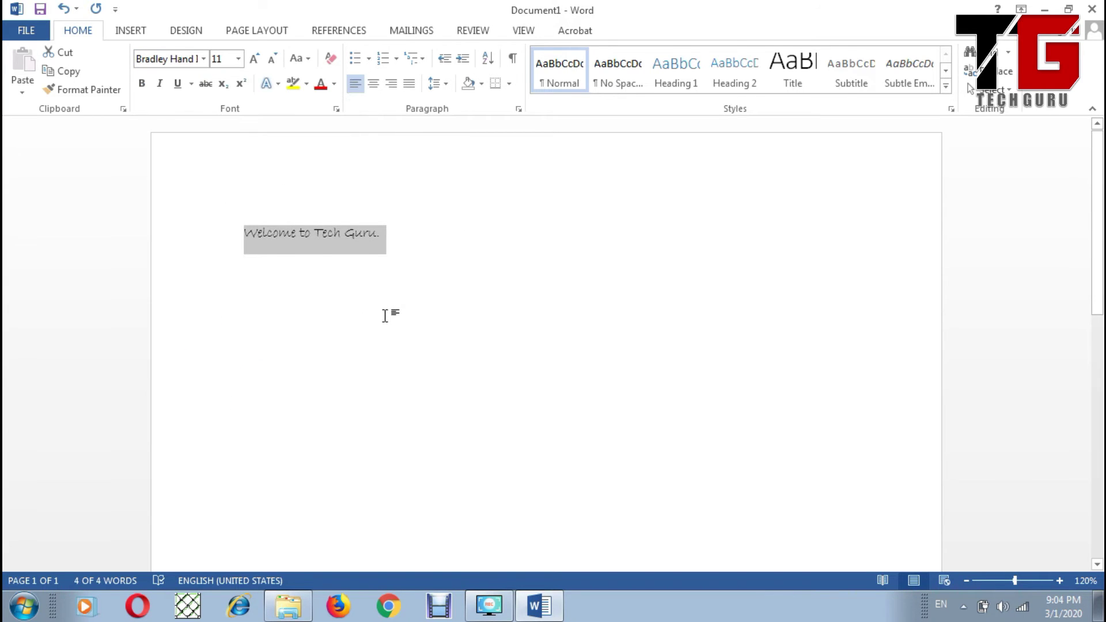
Reselect the sentence and resize it to 48 points after trying sizes from 72 to 100.
{"action": "left_click", "coordinate": [385, 317]}
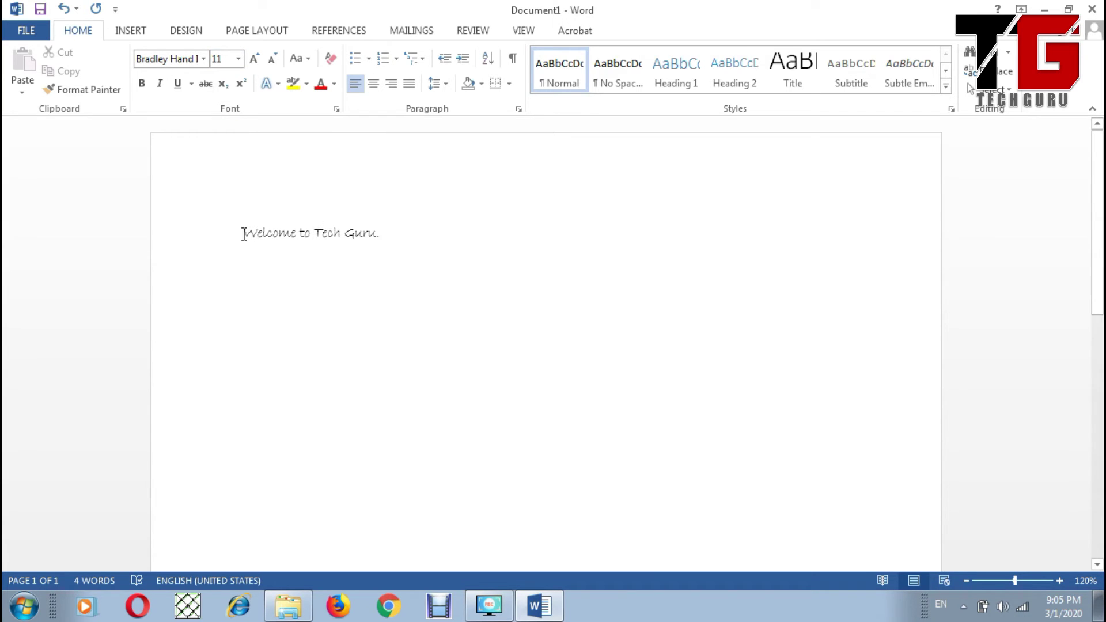
{"action": "left_click_drag", "start_coordinate": [242, 233], "coordinate": [392, 225]}
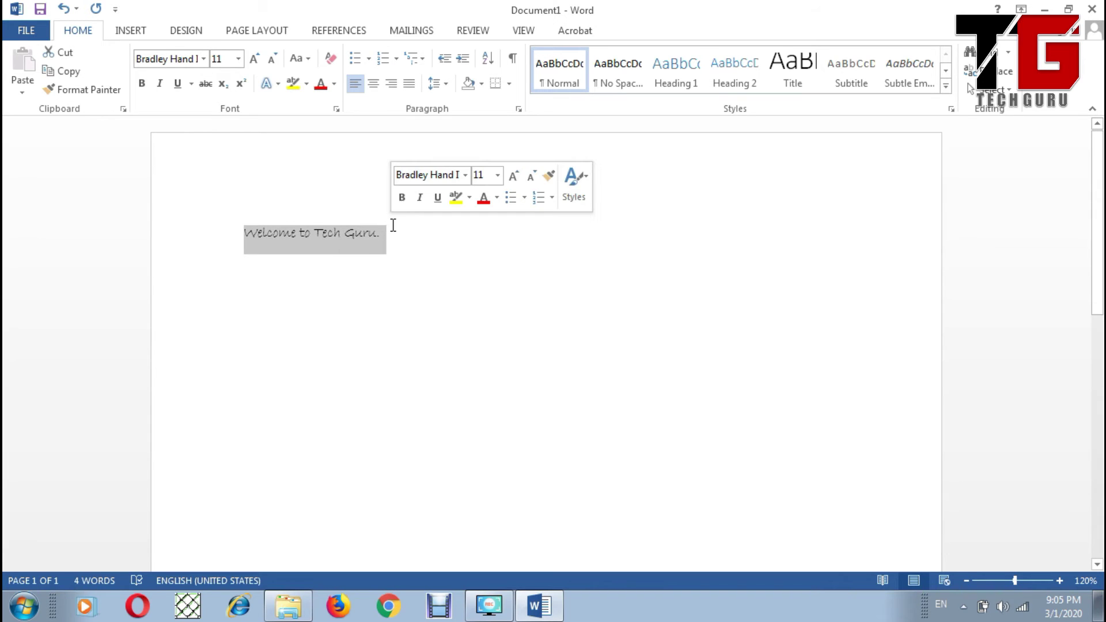
{"action": "left_click", "coordinate": [238, 58]}
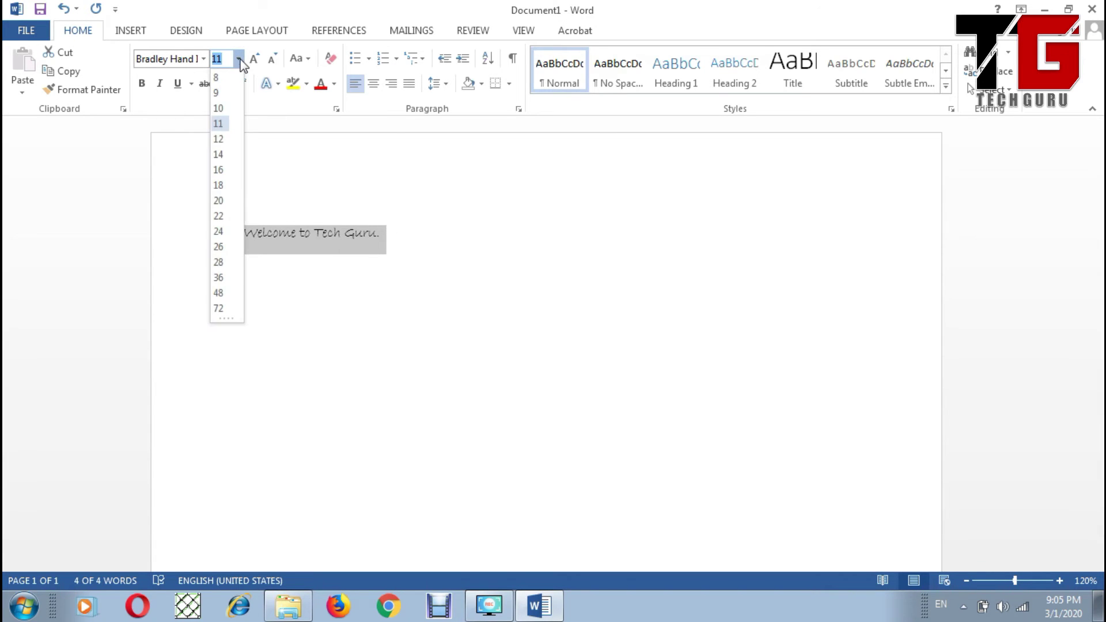
{"action": "left_click", "coordinate": [219, 309]}
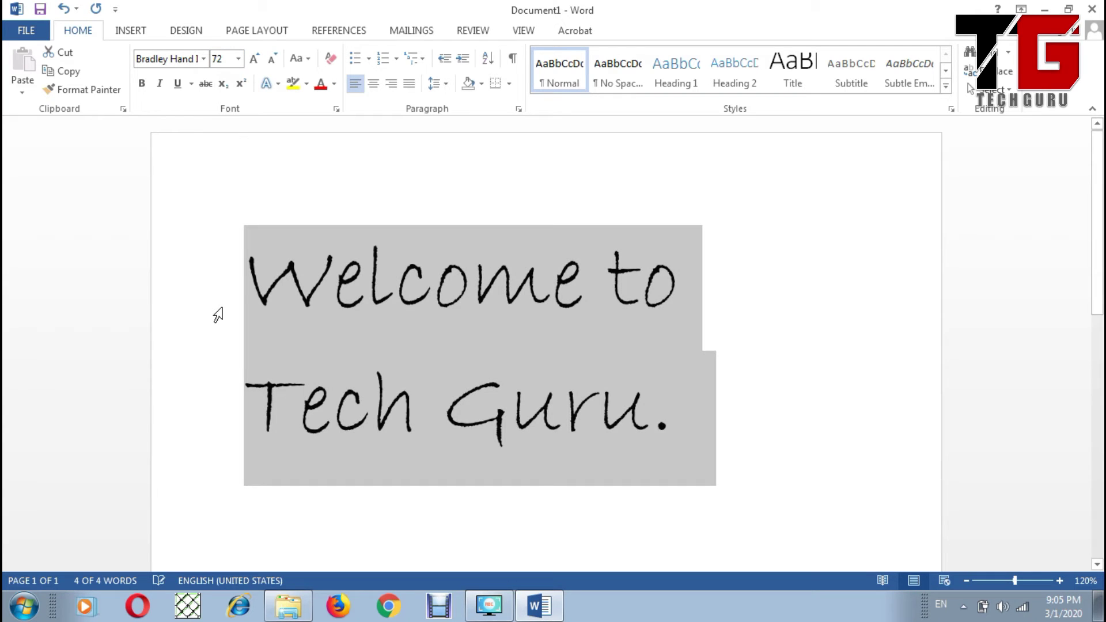
{"action": "left_click", "coordinate": [254, 61]}
{"action": "left_click", "coordinate": [255, 61]}
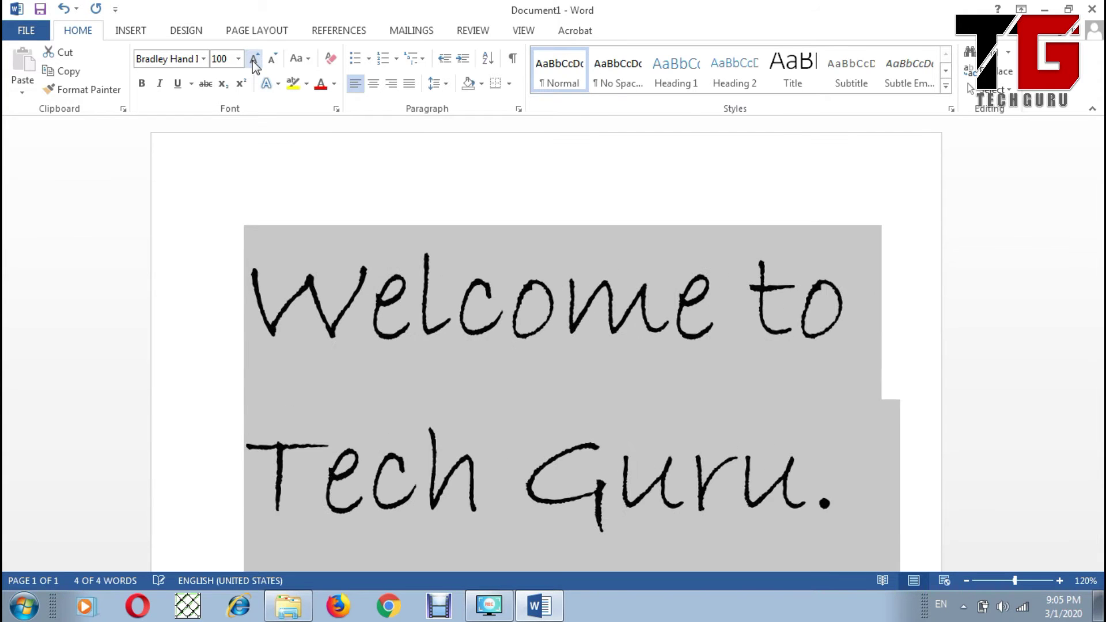
{"action": "left_click", "coordinate": [272, 60]}
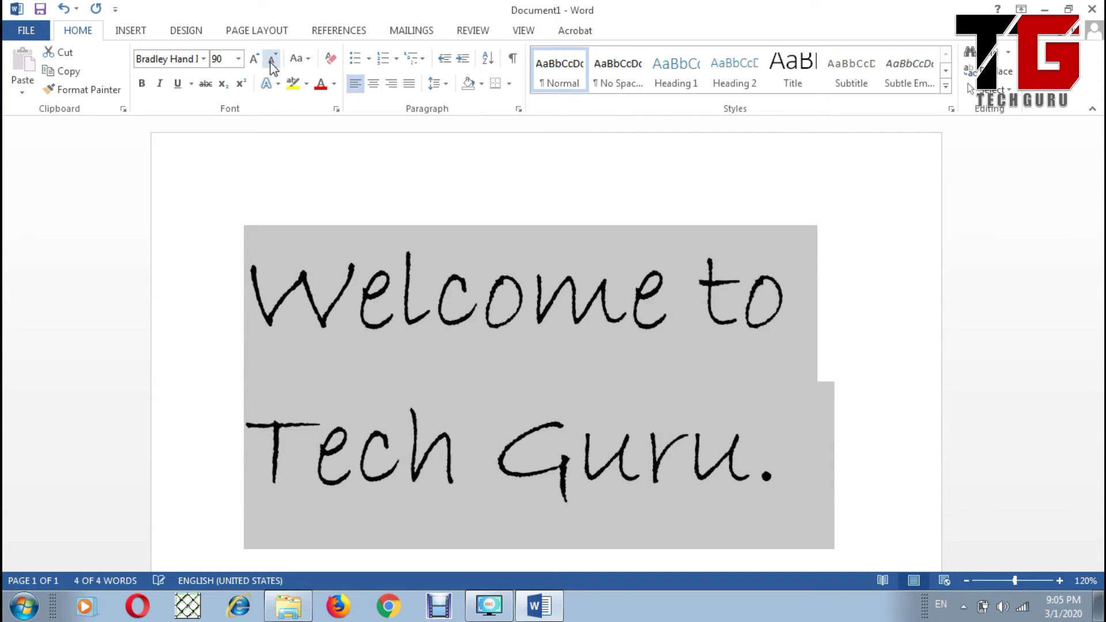
{"action": "left_click", "coordinate": [273, 61]}
{"action": "left_click", "coordinate": [273, 61]}
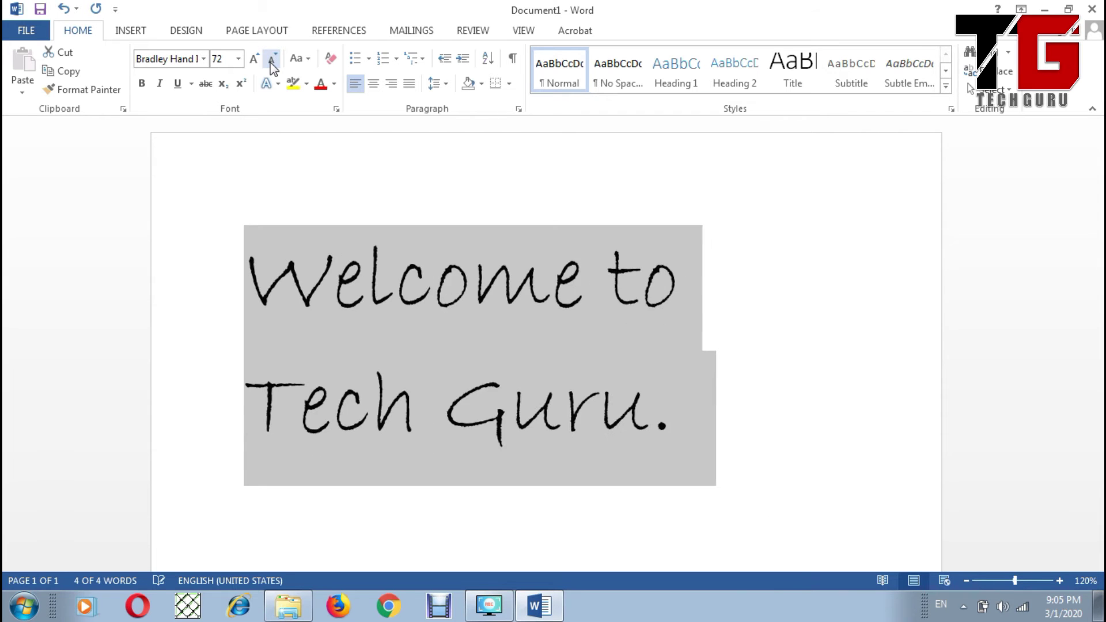
{"action": "left_click", "coordinate": [273, 61]}
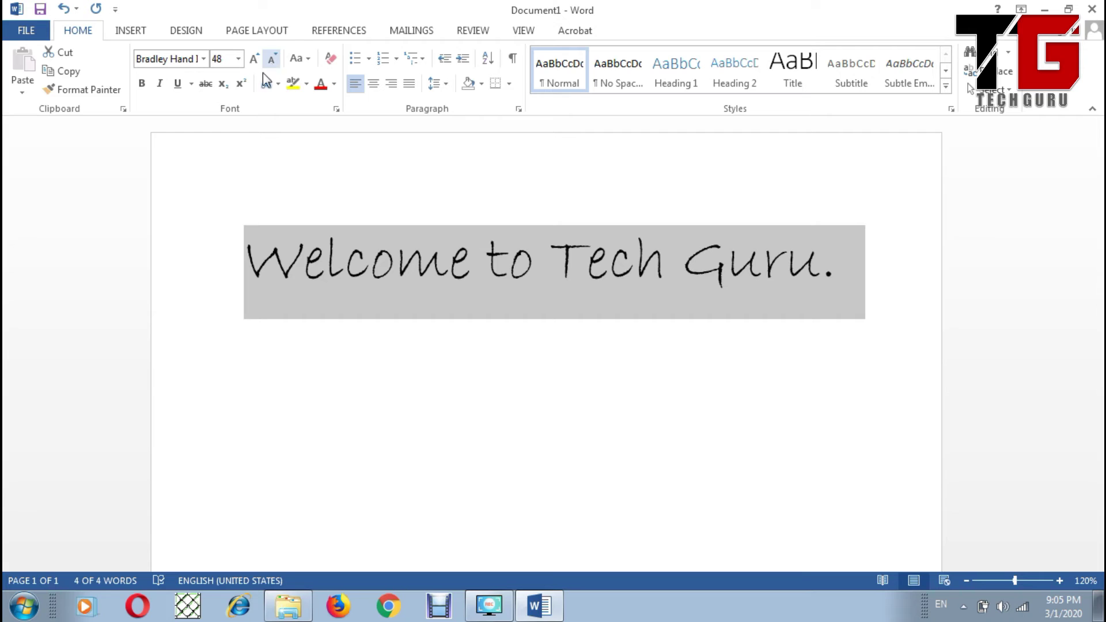
Make the whole selected line bold.
{"action": "left_click", "coordinate": [141, 87]}
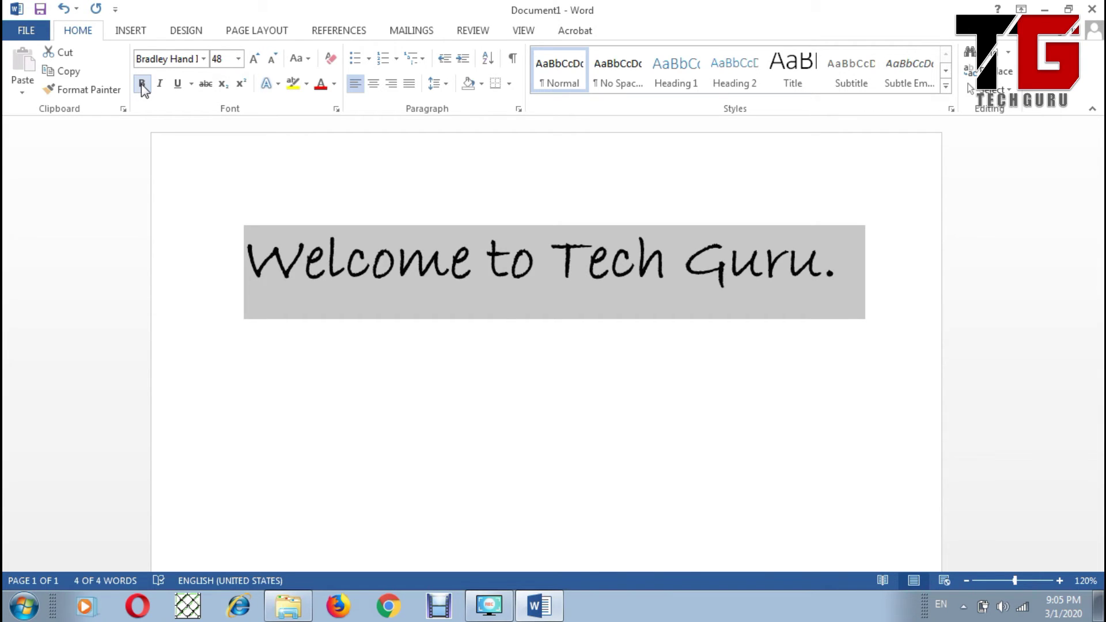
{"action": "left_click", "coordinate": [142, 86]}
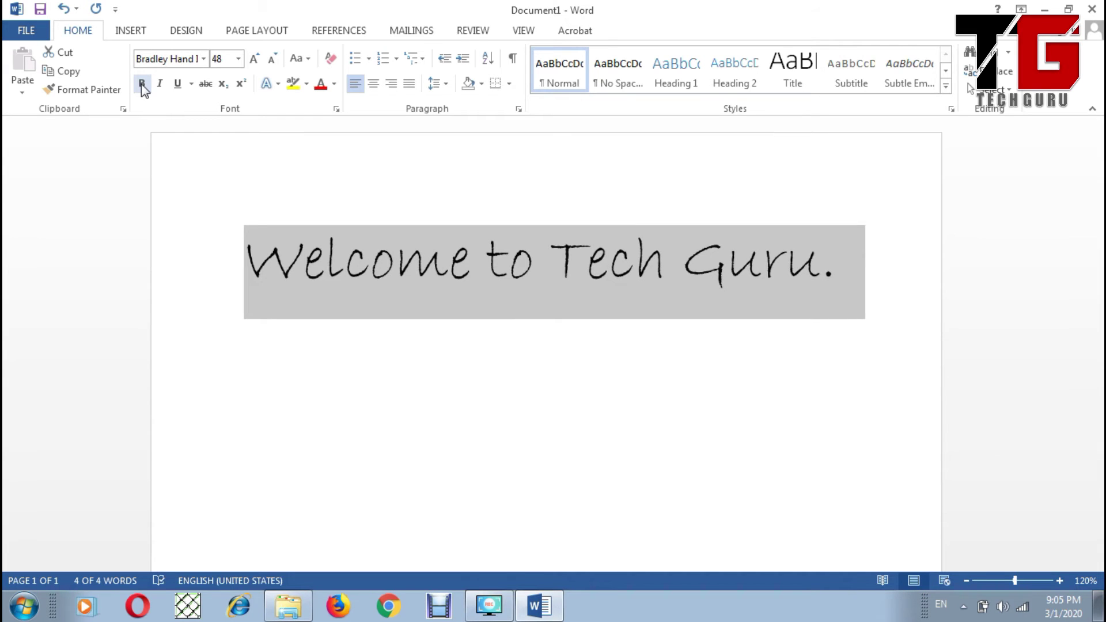
{"action": "left_click", "coordinate": [142, 86]}
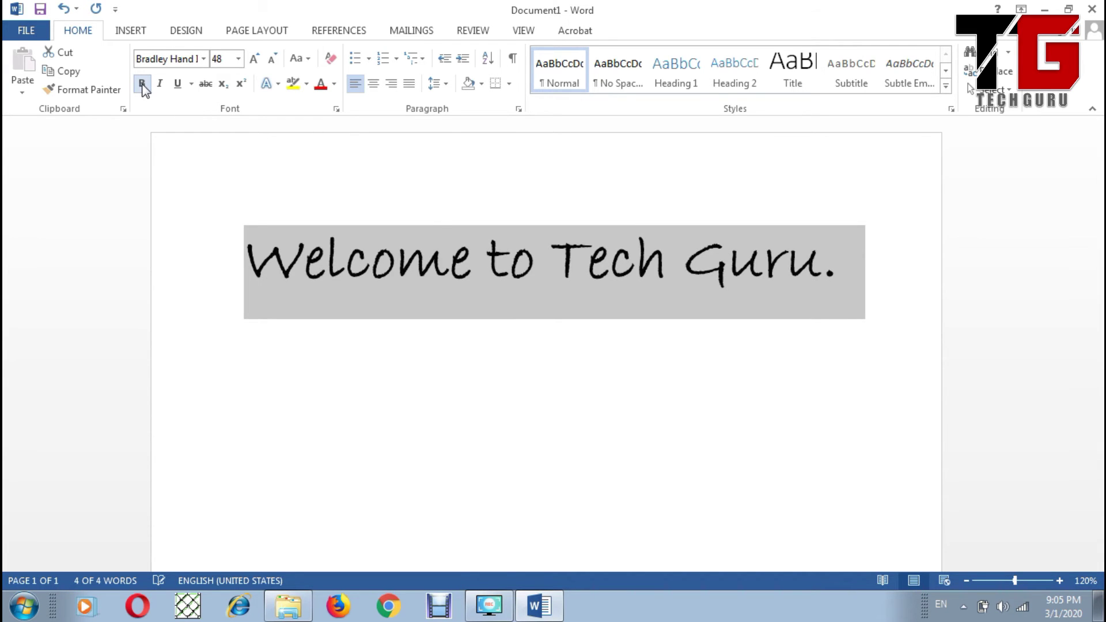
{"action": "left_click", "coordinate": [432, 322]}
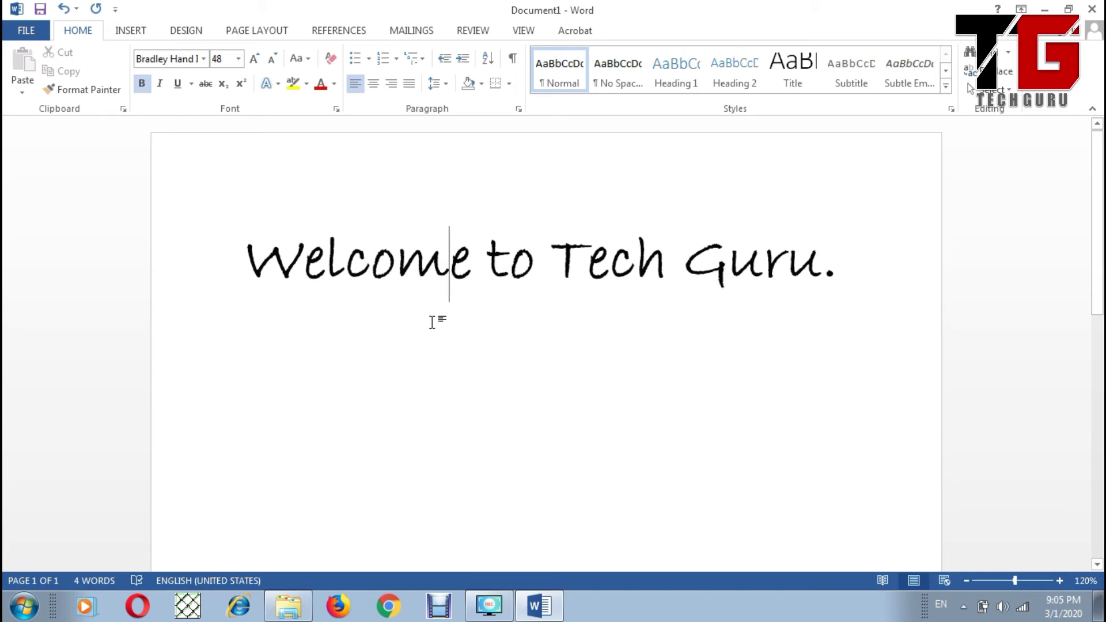
Italicize the words 'Tech Guru'.
{"action": "left_click", "coordinate": [559, 254]}
{"action": "left_click_drag", "start_coordinate": [558, 255], "coordinate": [793, 259]}
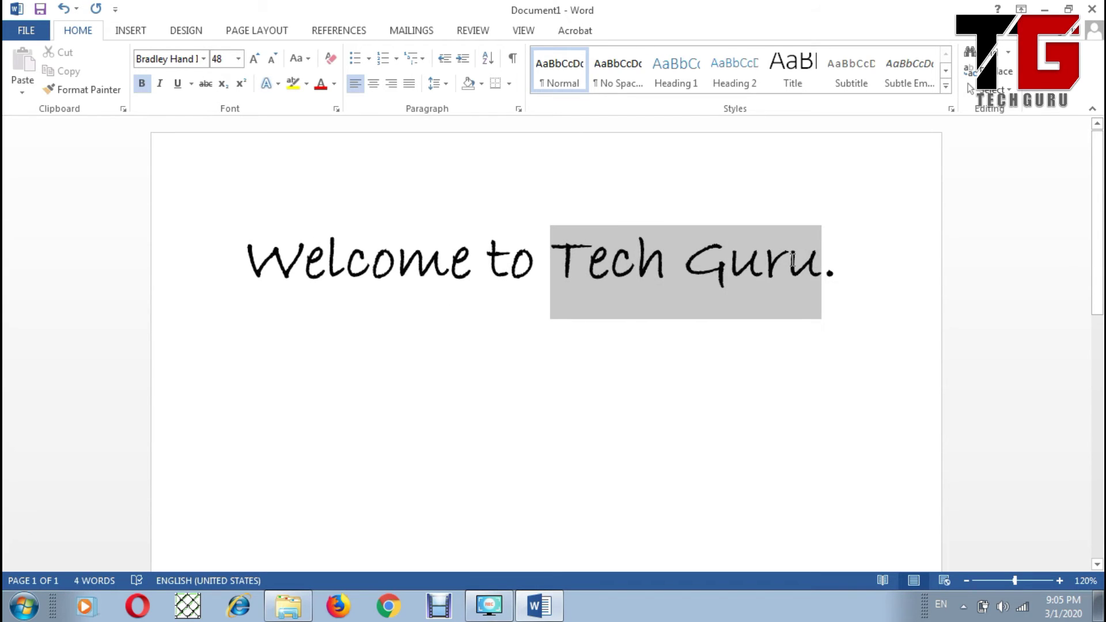
{"action": "left_click_drag", "start_coordinate": [824, 260], "coordinate": [824, 260]}
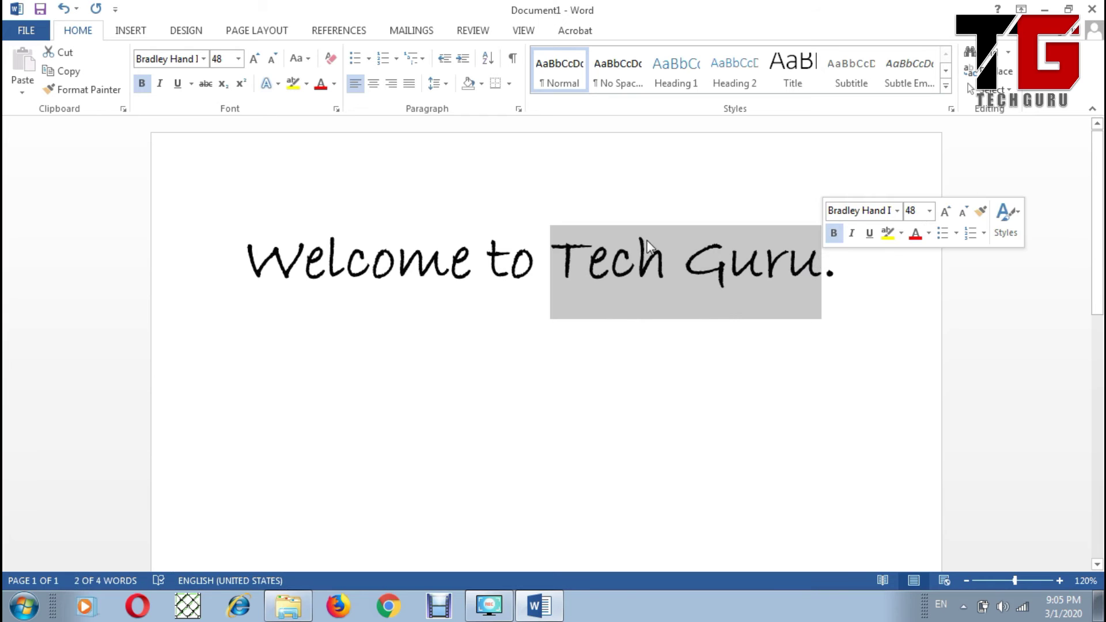
{"action": "left_click", "coordinate": [159, 85]}
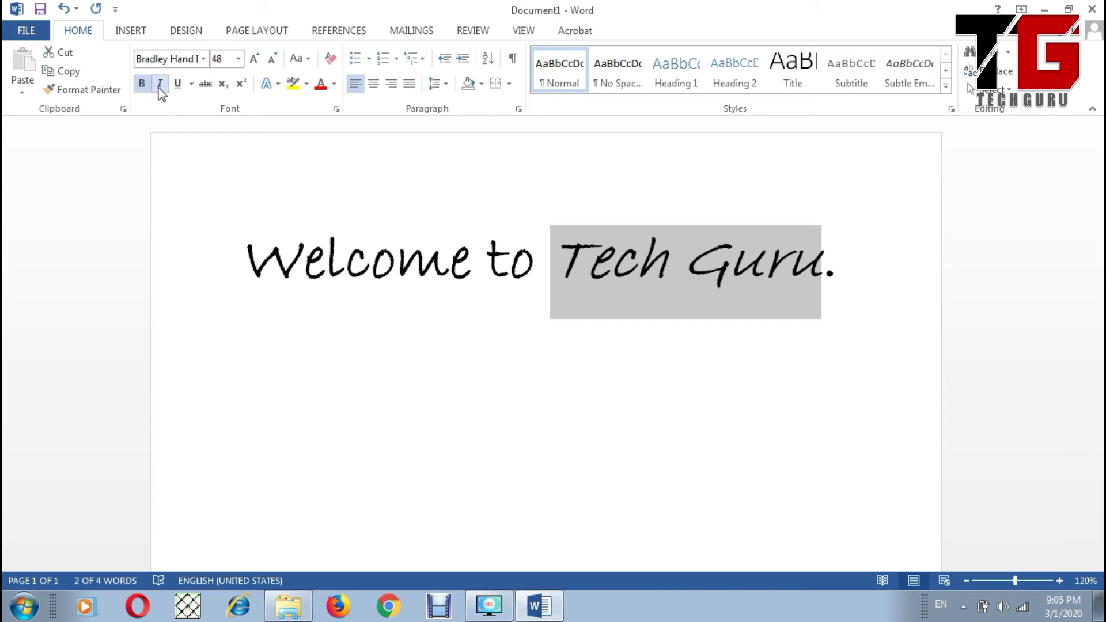
{"action": "left_click", "coordinate": [160, 86]}
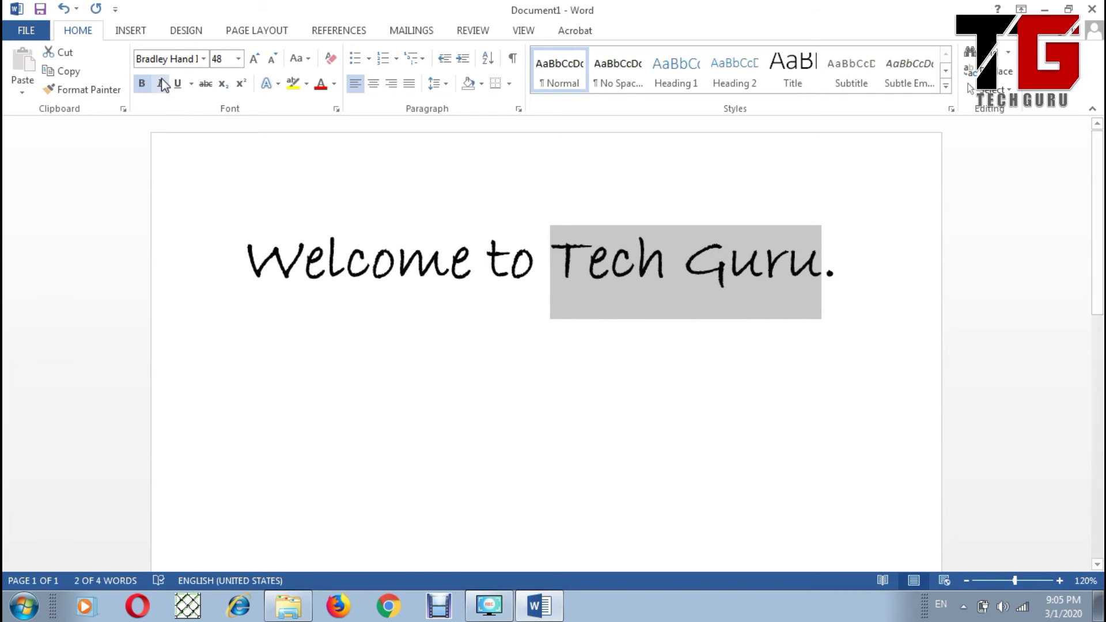
{"action": "left_click", "coordinate": [162, 82]}
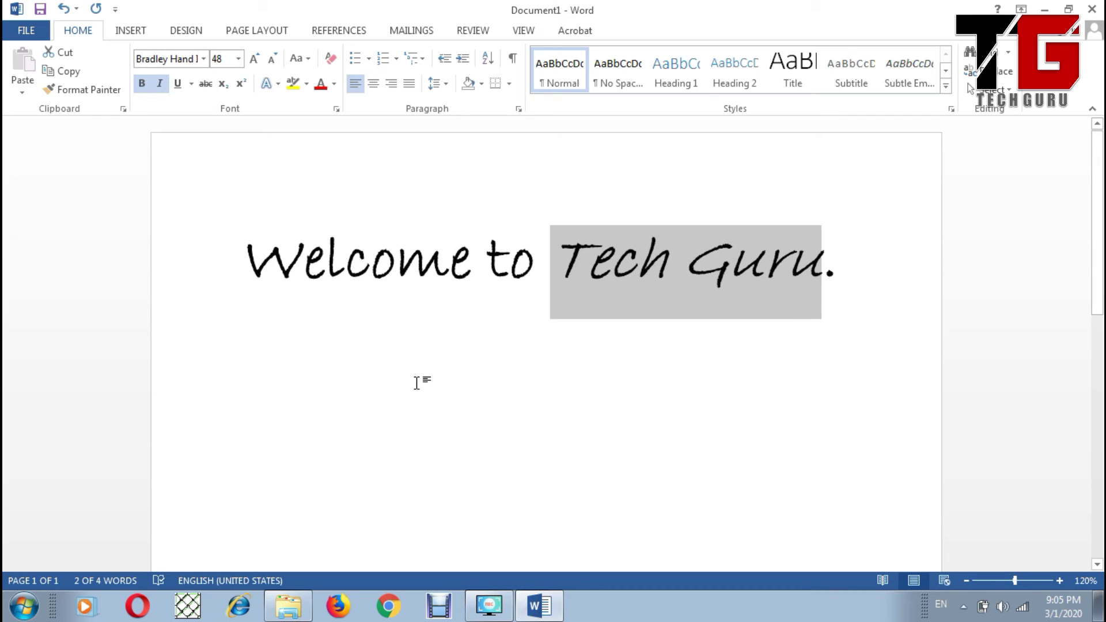
{"action": "left_click", "coordinate": [420, 381]}
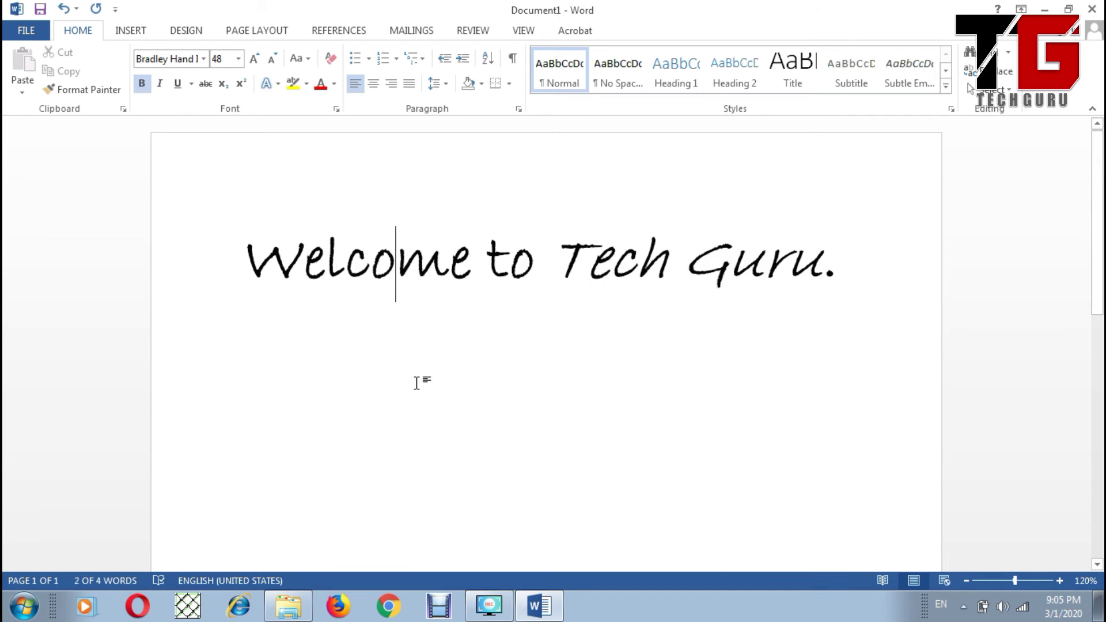
Underline 'Tech Guru' and place the cursor at the end of the line.
{"action": "left_click", "coordinate": [573, 257]}
{"action": "left_click_drag", "start_coordinate": [573, 257], "coordinate": [795, 248]}
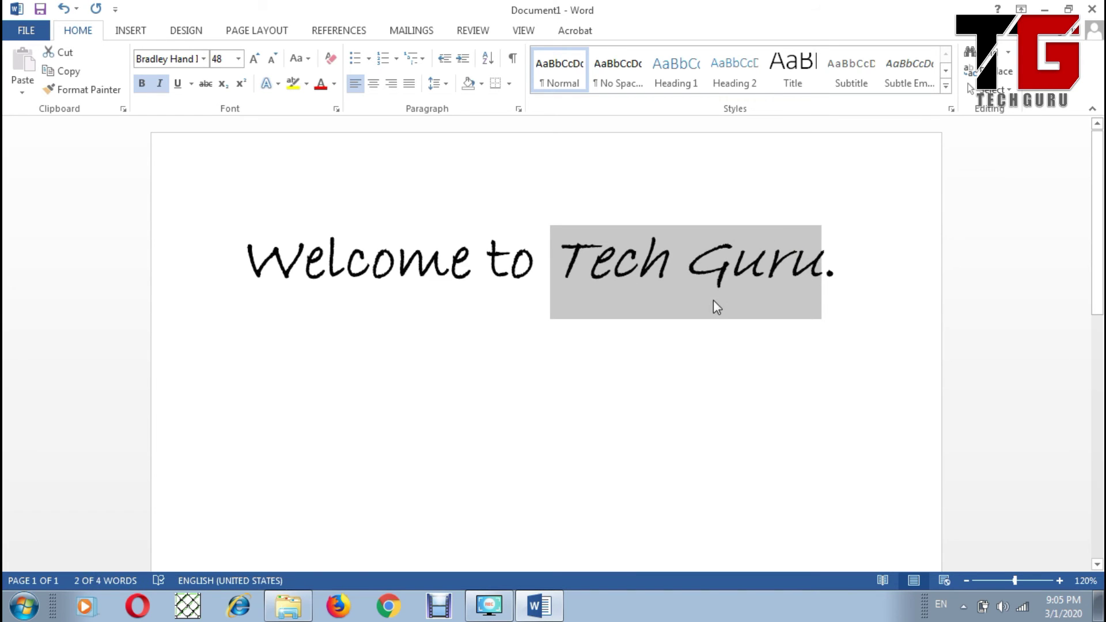
{"action": "left_click", "coordinate": [178, 87]}
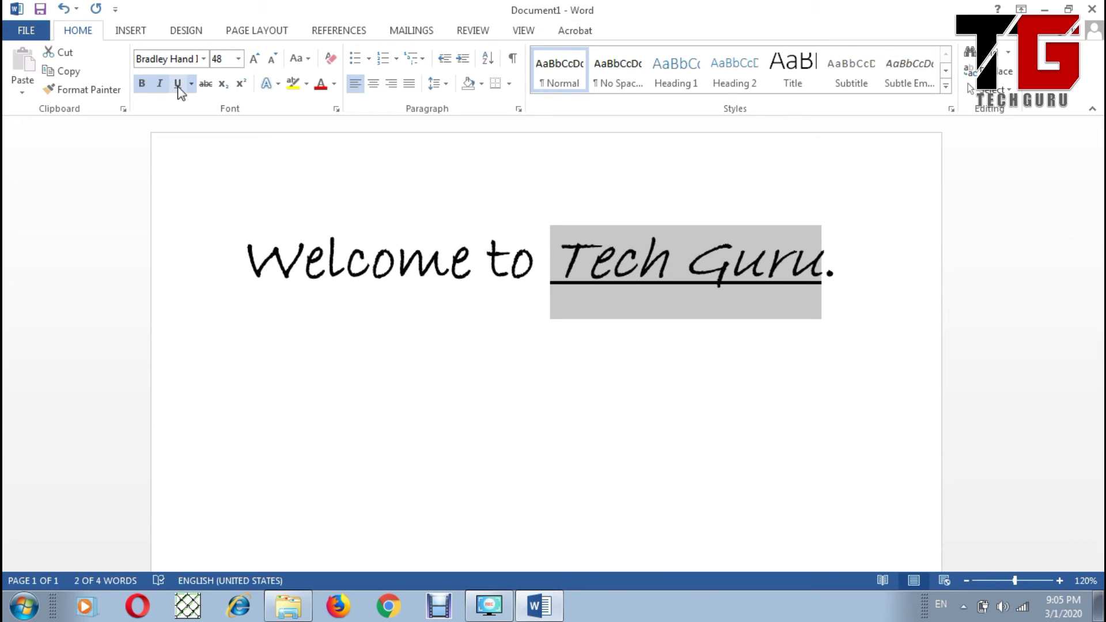
{"action": "left_click", "coordinate": [405, 371]}
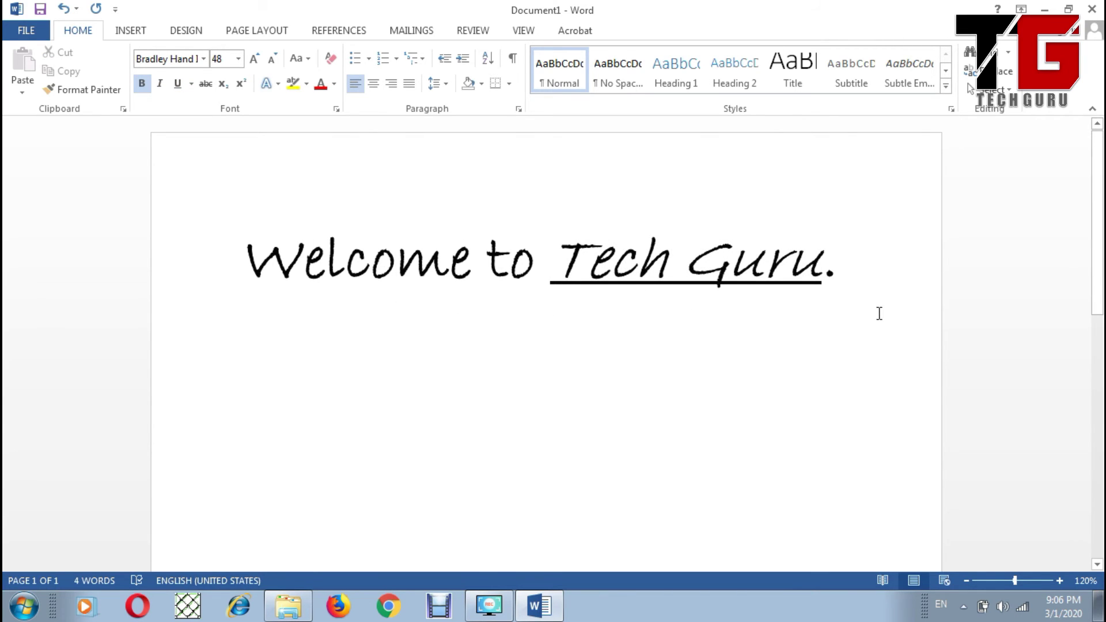
{"action": "left_click", "coordinate": [877, 285]}
Colour the whole line coral red using Font Color > More Colors.
{"action": "left_click_drag", "start_coordinate": [249, 254], "coordinate": [711, 260]}
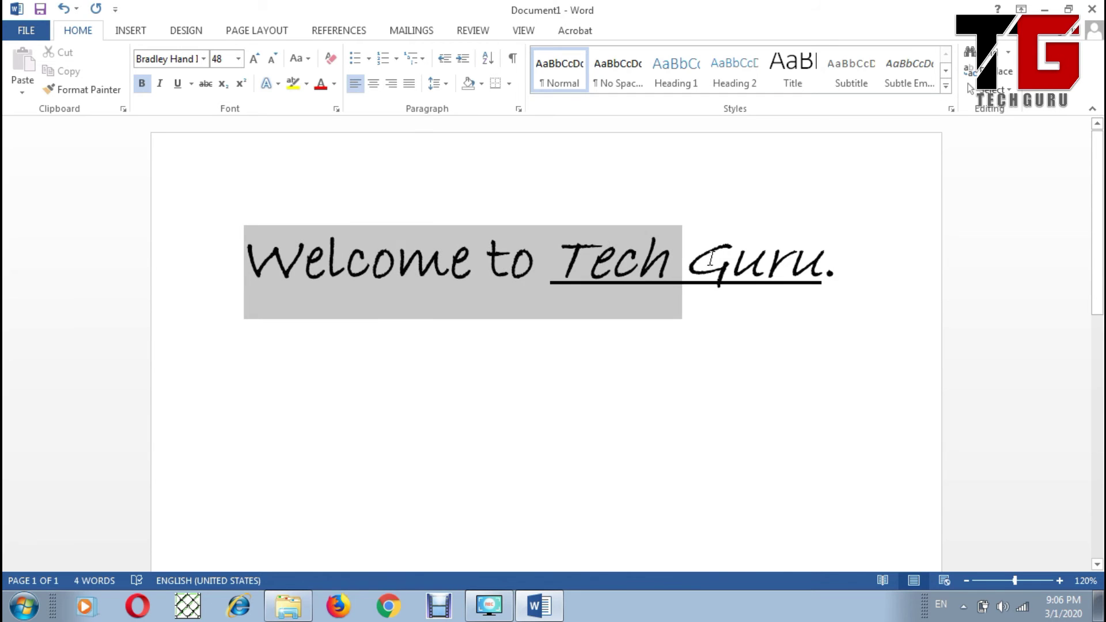
{"action": "left_click_drag", "start_coordinate": [711, 260], "coordinate": [844, 240]}
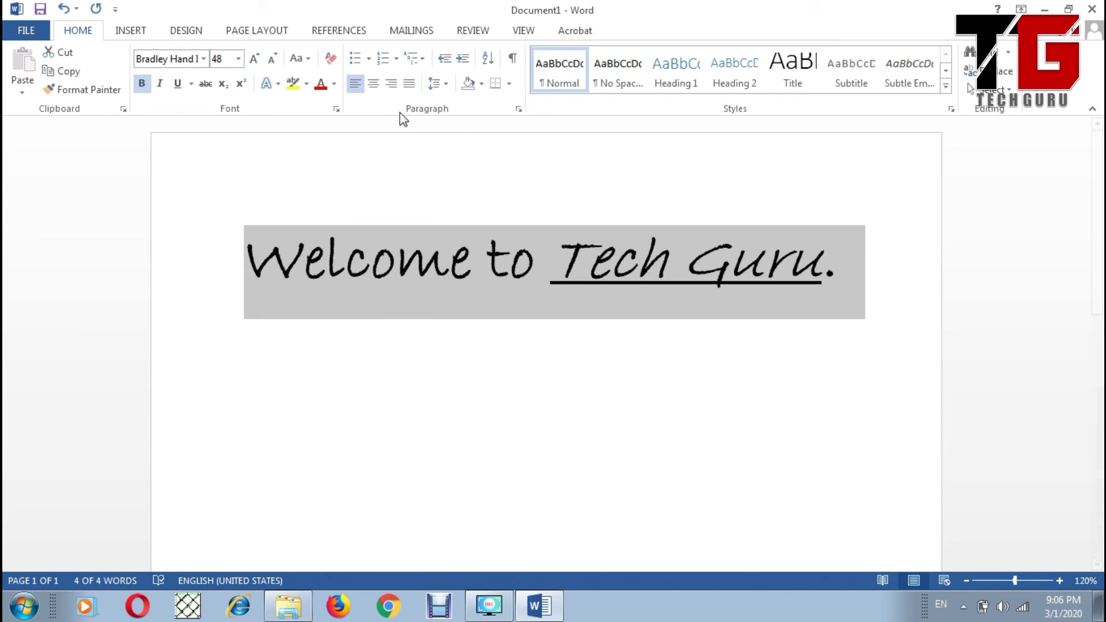
{"action": "left_click", "coordinate": [333, 85]}
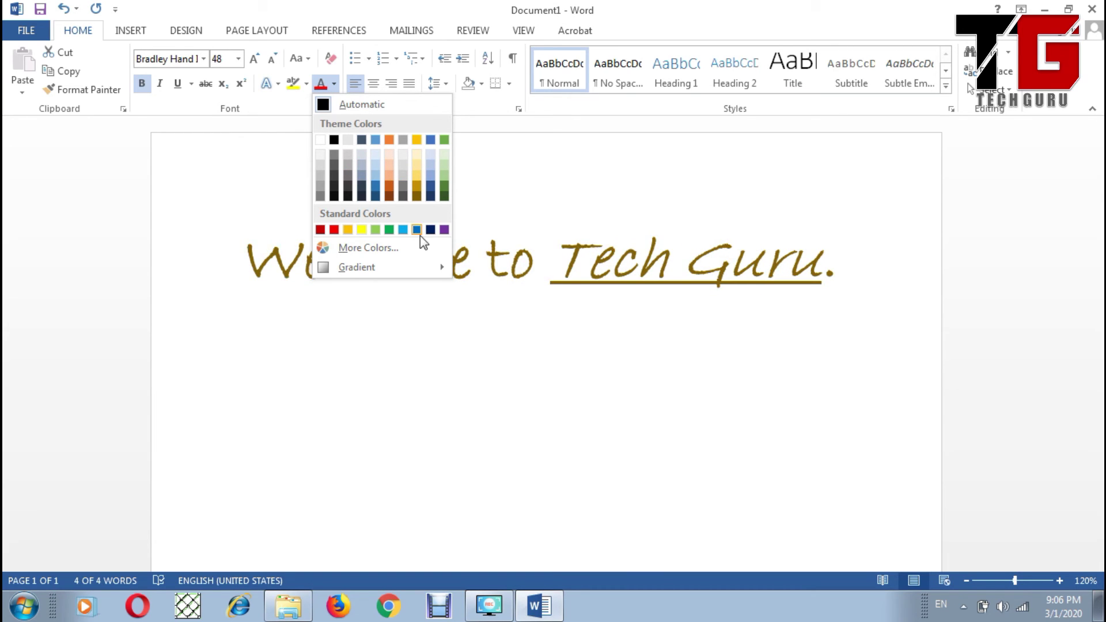
{"action": "left_click", "coordinate": [406, 247]}
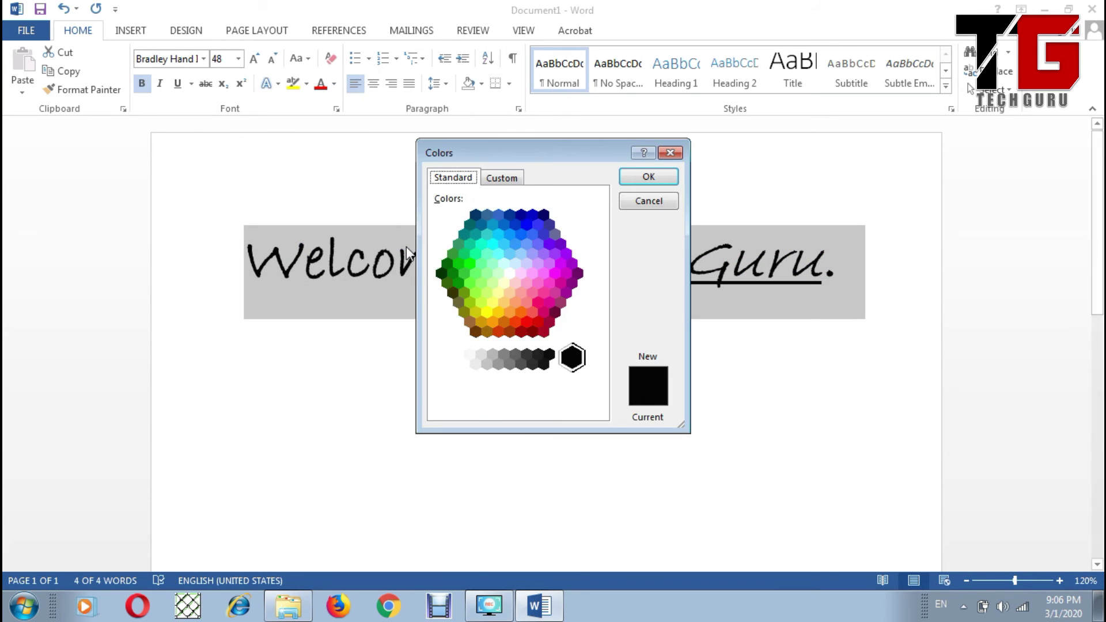
{"action": "left_click", "coordinate": [522, 296]}
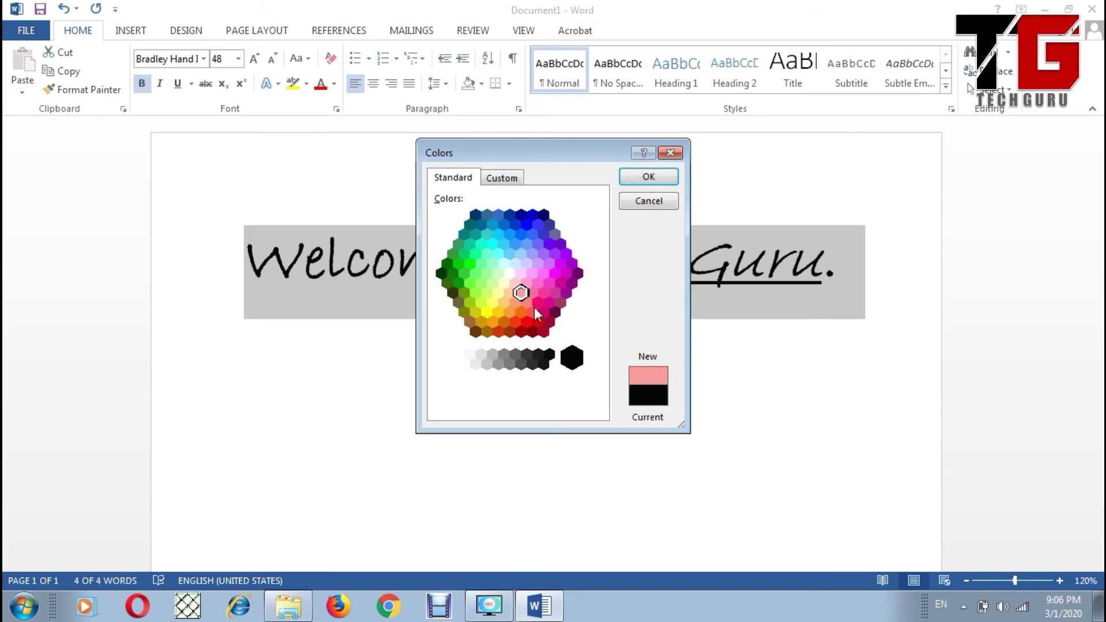
{"action": "left_click", "coordinate": [646, 179]}
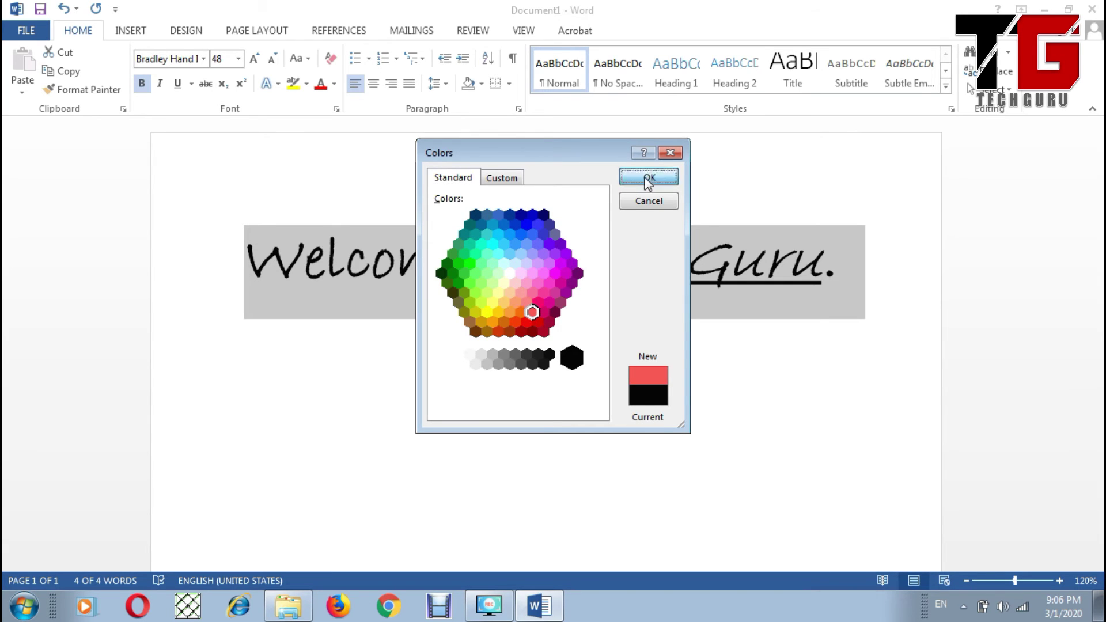
{"action": "left_click", "coordinate": [550, 382]}
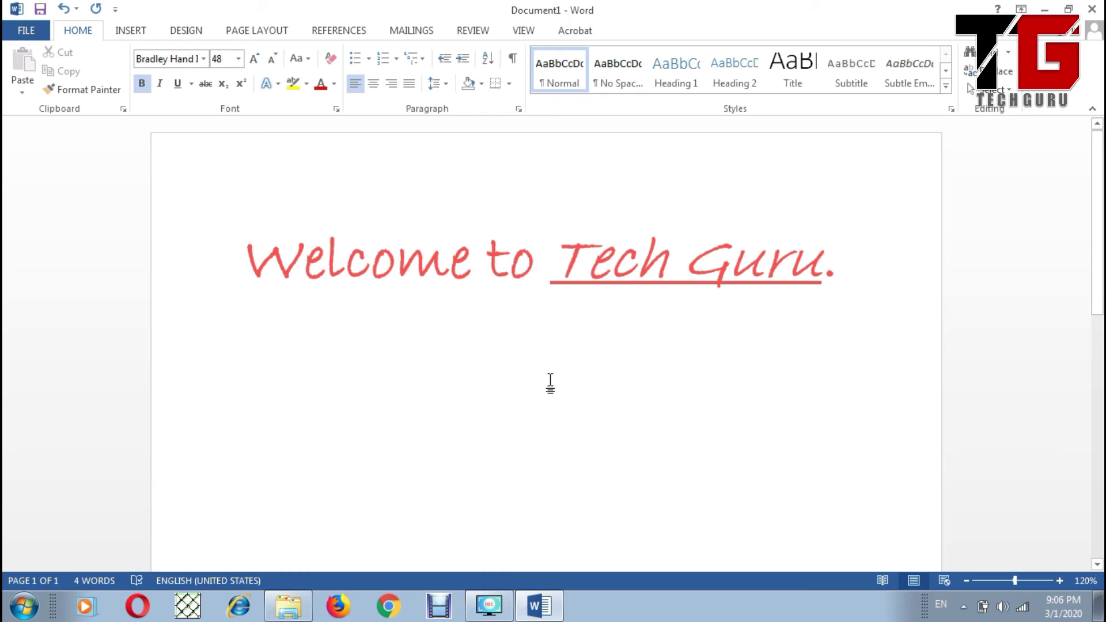
{"action": "left_click", "coordinate": [765, 341]}
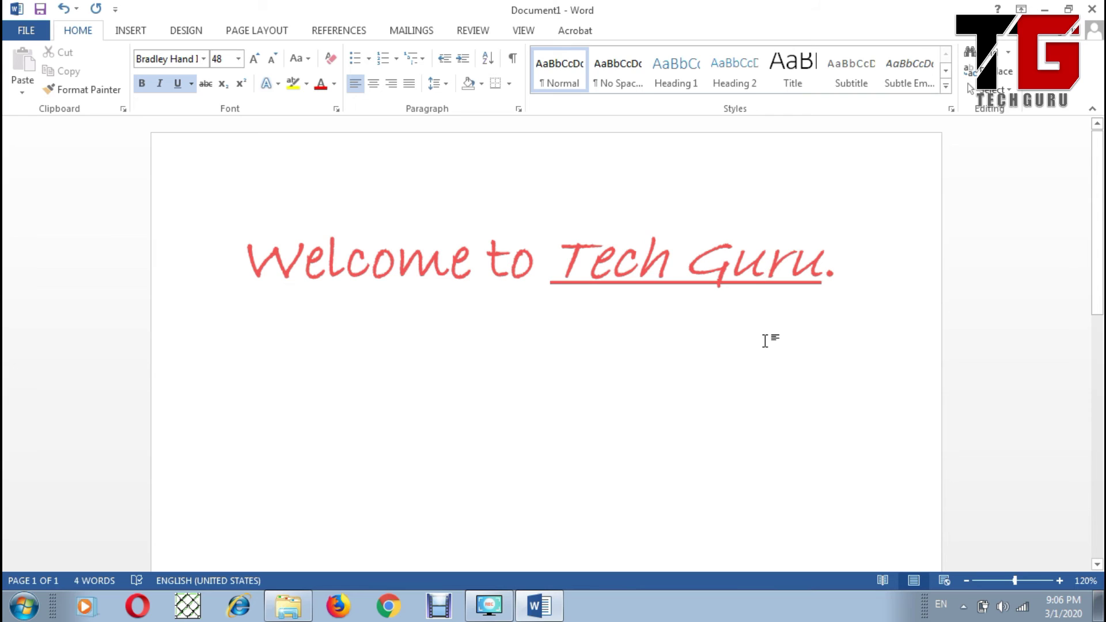
Use Save As > Browse to save the file in Documents under the name 'my file2'.
{"action": "key", "text": "Left"}
{"action": "left_click", "coordinate": [26, 26]}
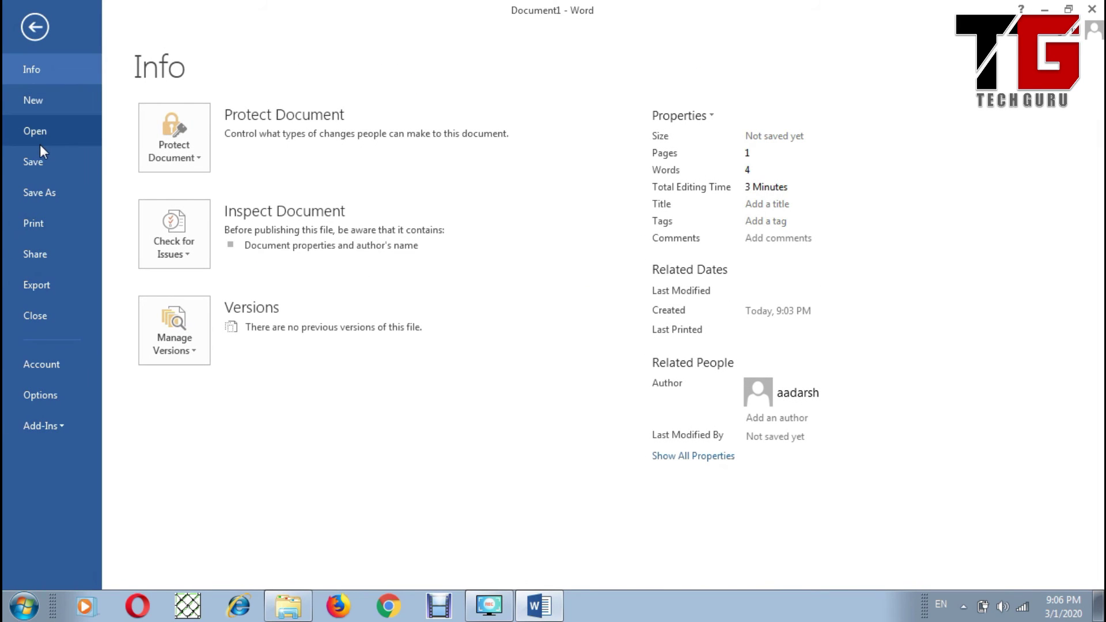
{"action": "left_click", "coordinate": [33, 29]}
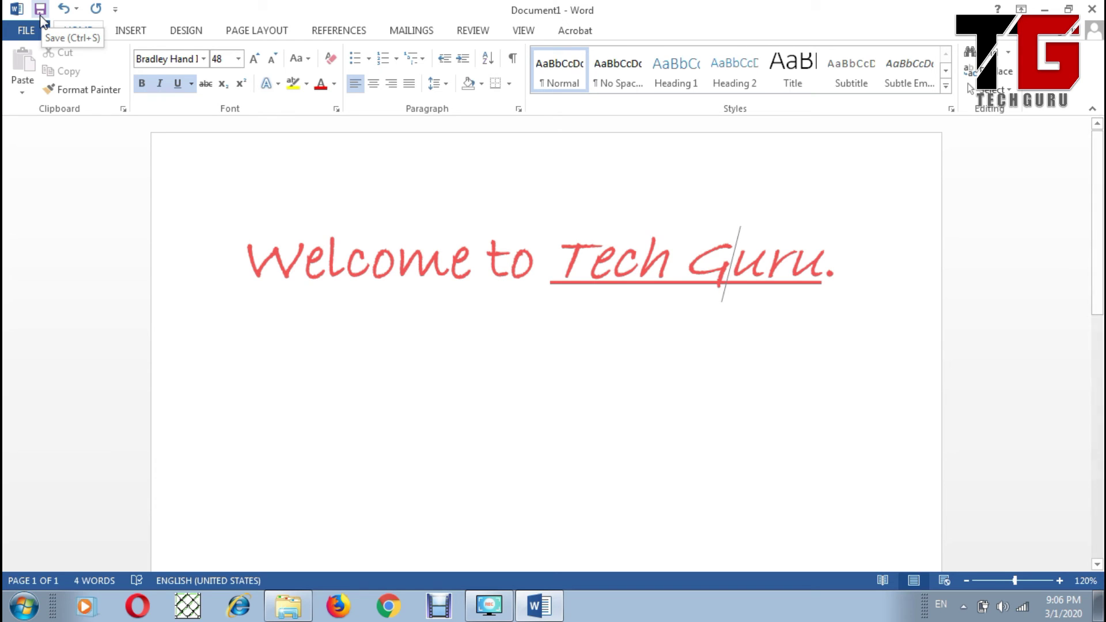
{"action": "left_click", "coordinate": [39, 15]}
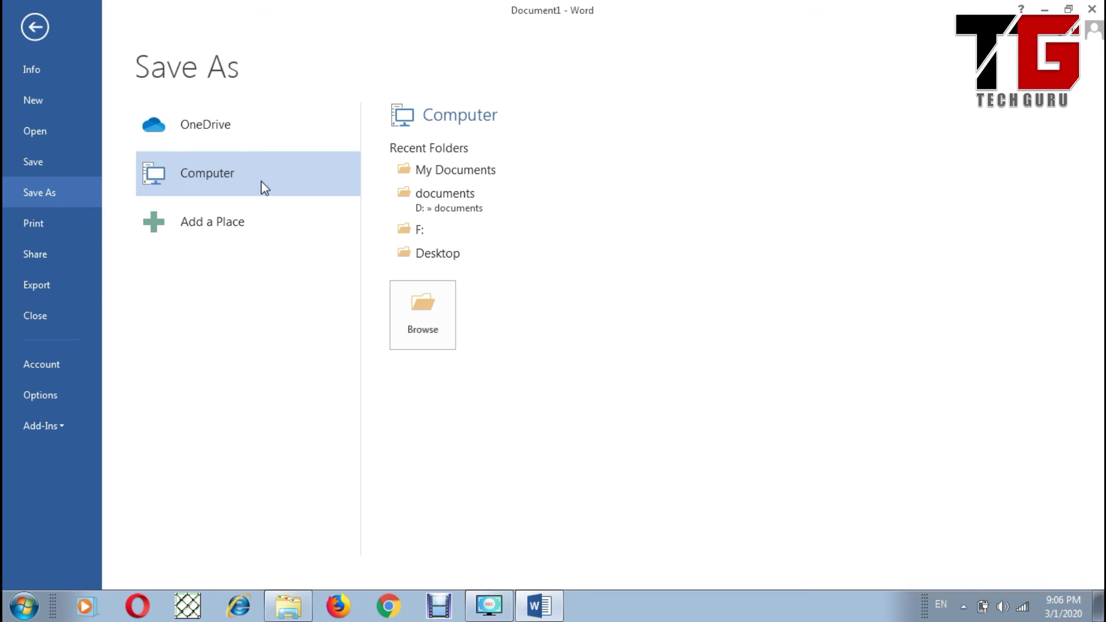
{"action": "left_click", "coordinate": [456, 171]}
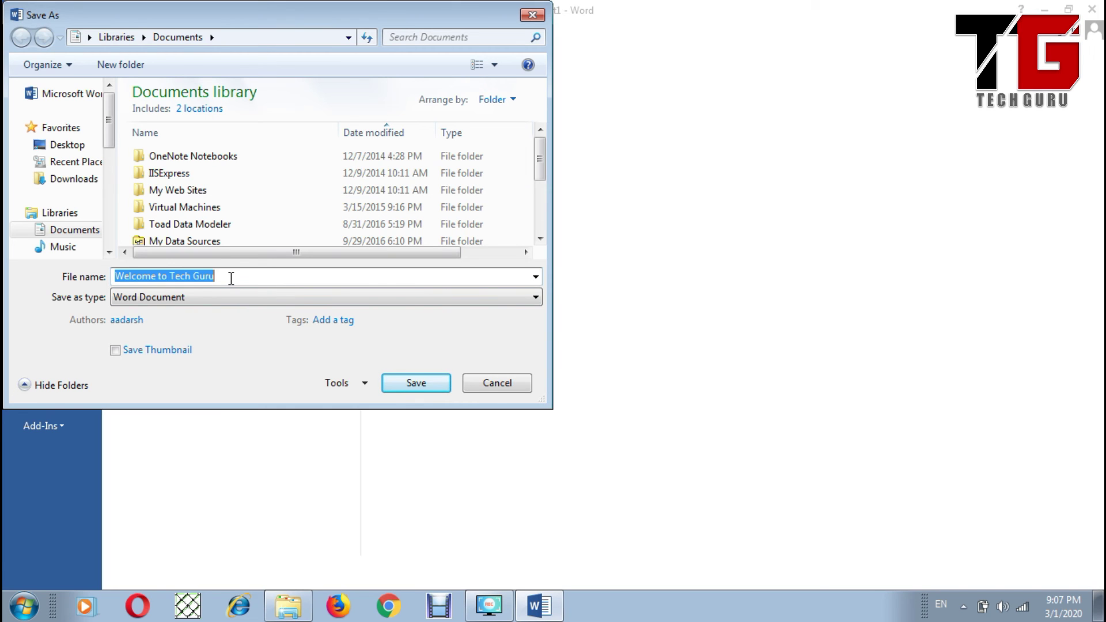
{"action": "type", "text": "my "}
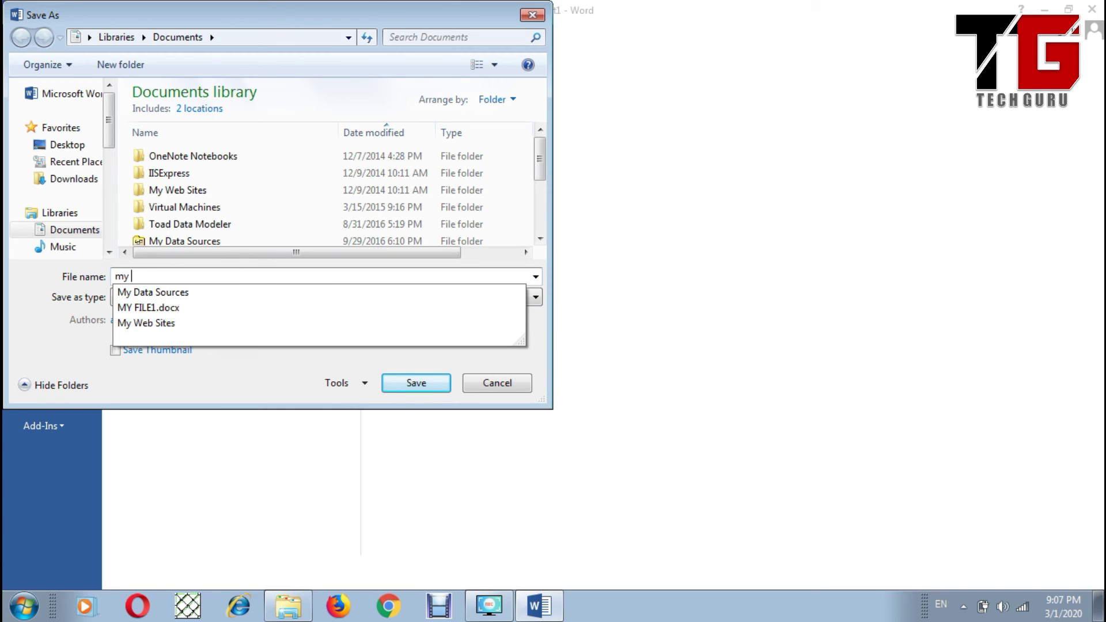
{"action": "type", "text": "file"}
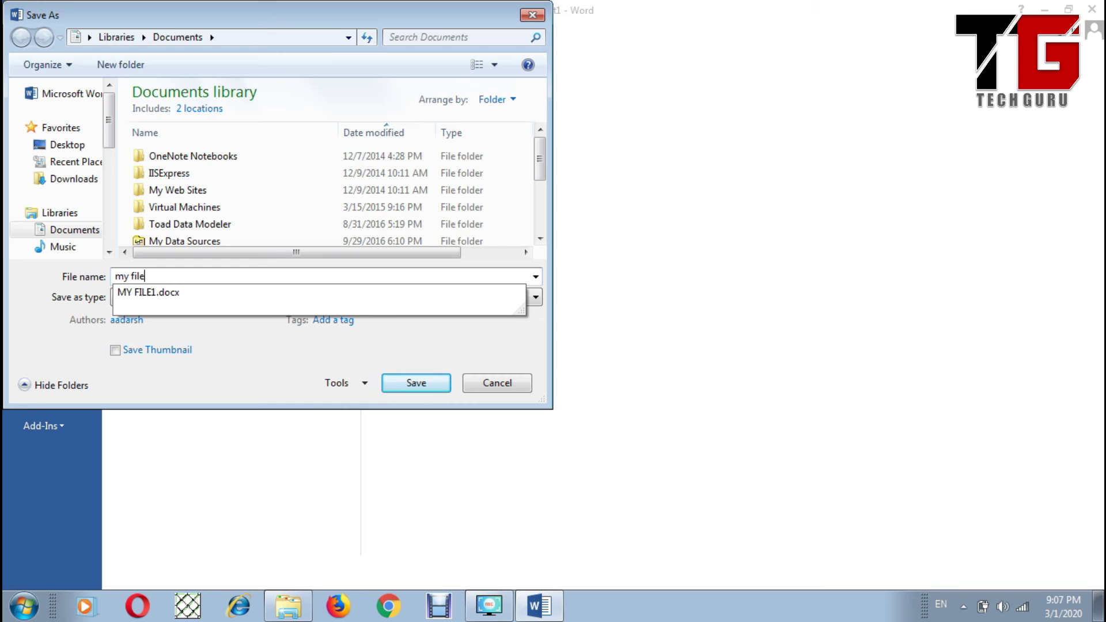
{"action": "type", "text": "2"}
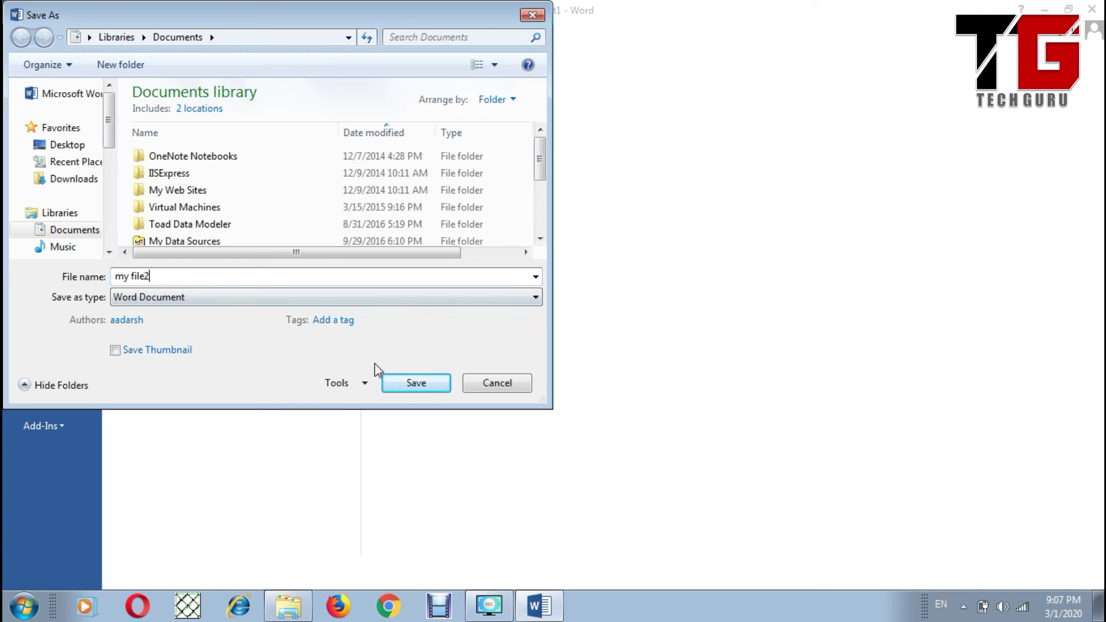
{"action": "left_click", "coordinate": [412, 387]}
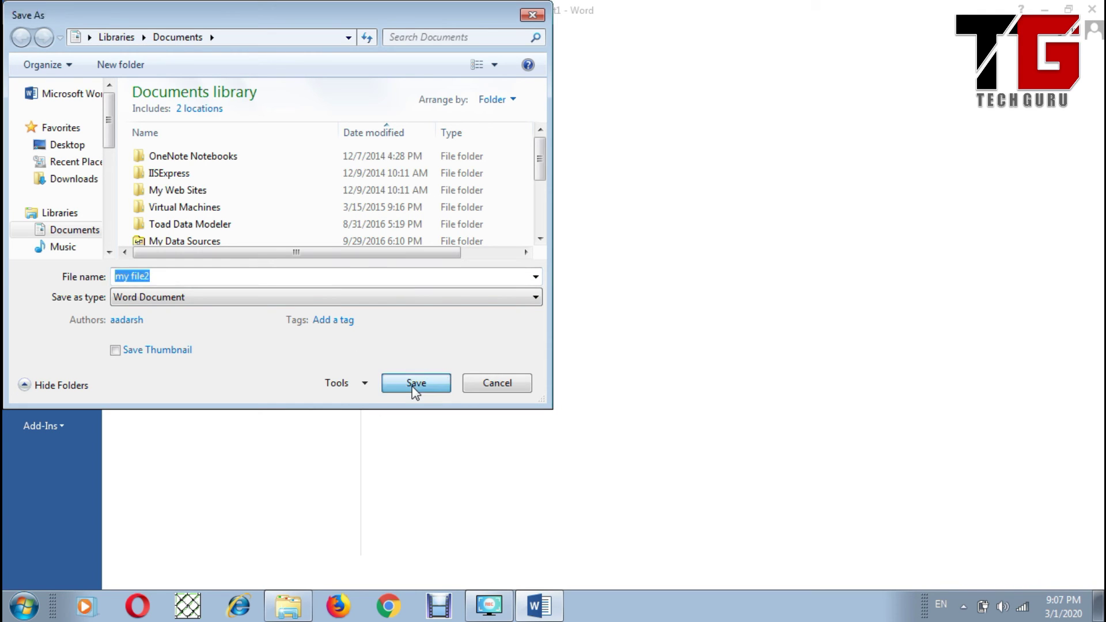
Close Word, open the Documents library from Start, maximize it, and open 'my file2'.
{"action": "left_click", "coordinate": [1092, 9]}
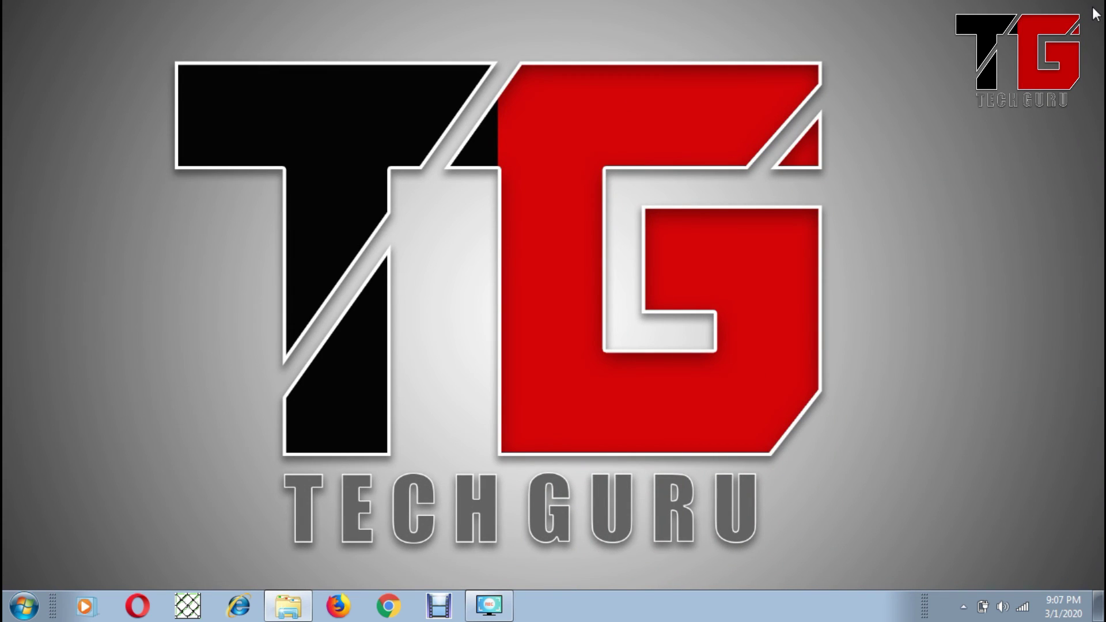
{"action": "left_click", "coordinate": [18, 614]}
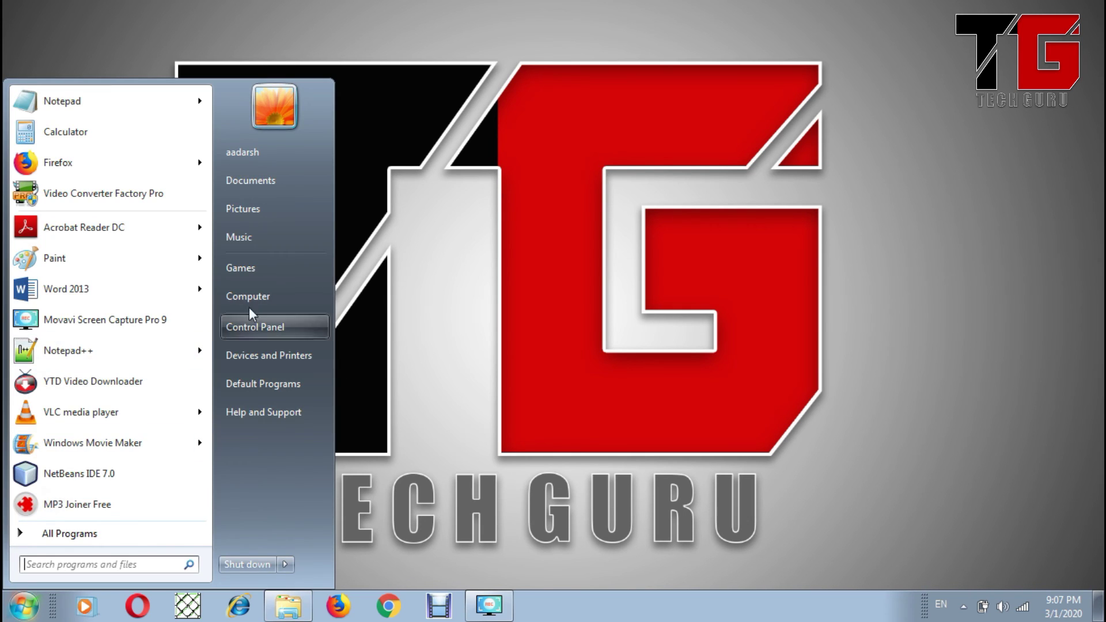
{"action": "left_click", "coordinate": [264, 184]}
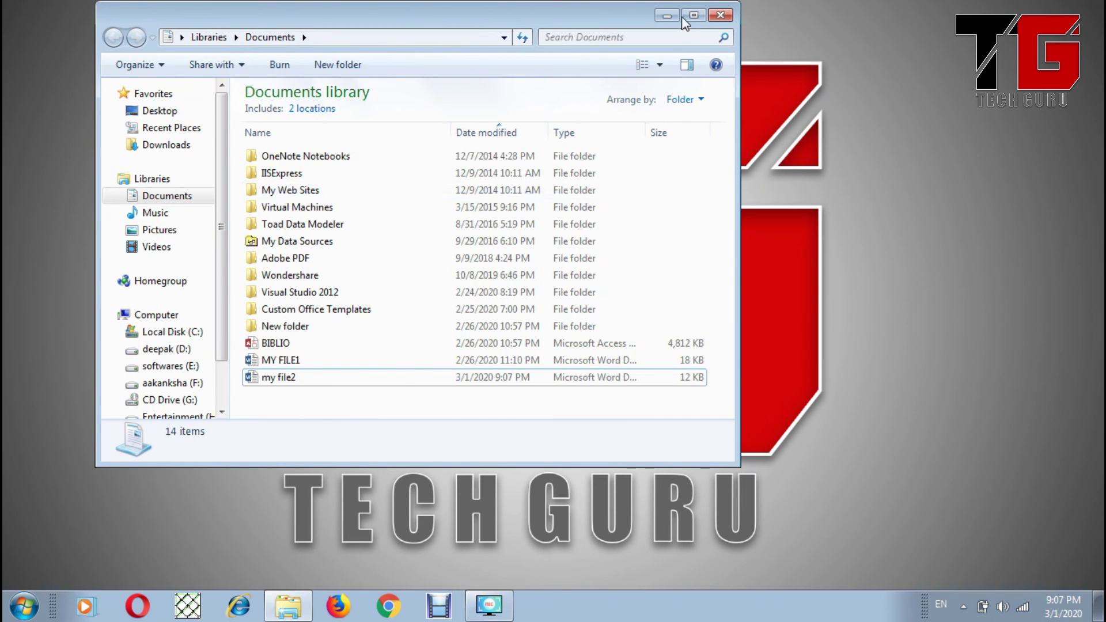
{"action": "left_click", "coordinate": [691, 15]}
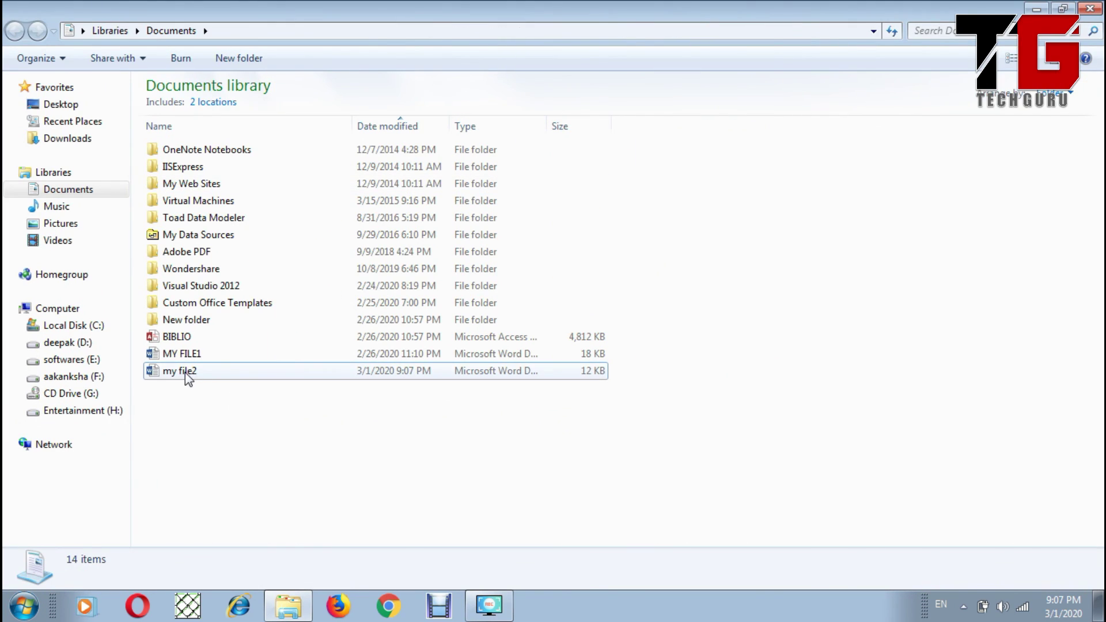
{"action": "double_click", "coordinate": [185, 372]}
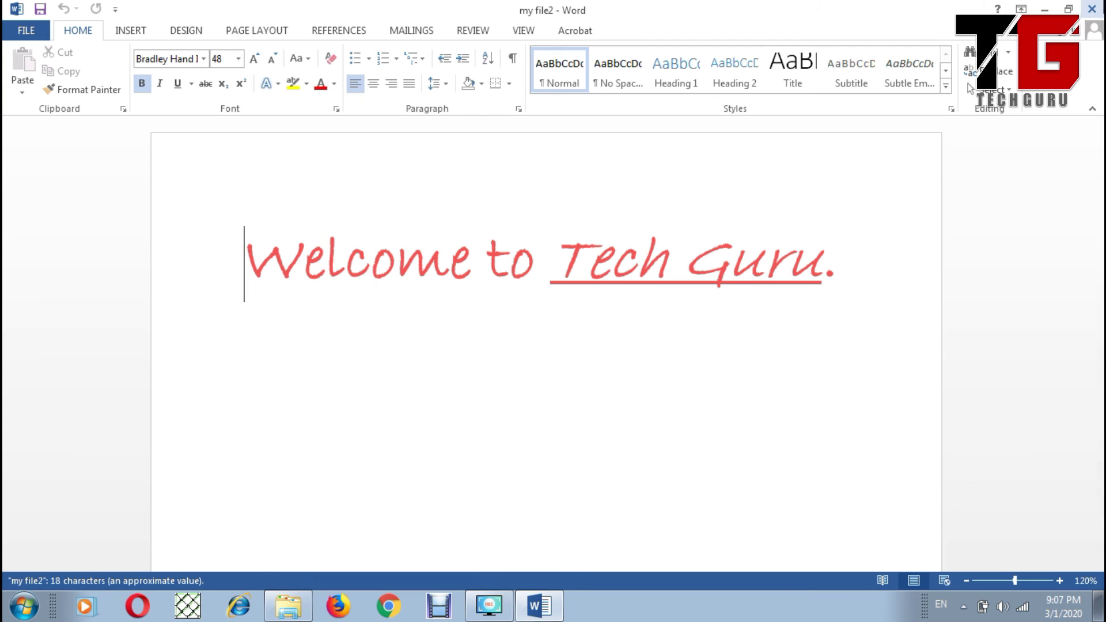
Reopen 'my file2', add '.docx' on a new line below the sentence, and select it.
{"action": "left_click", "coordinate": [1097, 9]}
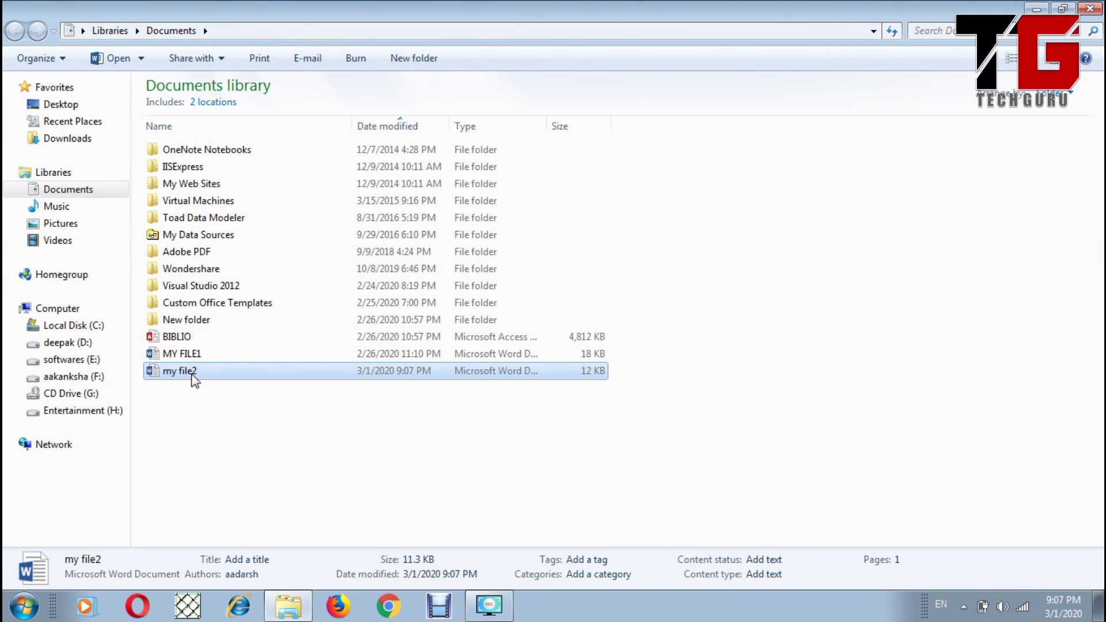
{"action": "mouse_move", "coordinate": [180, 371]}
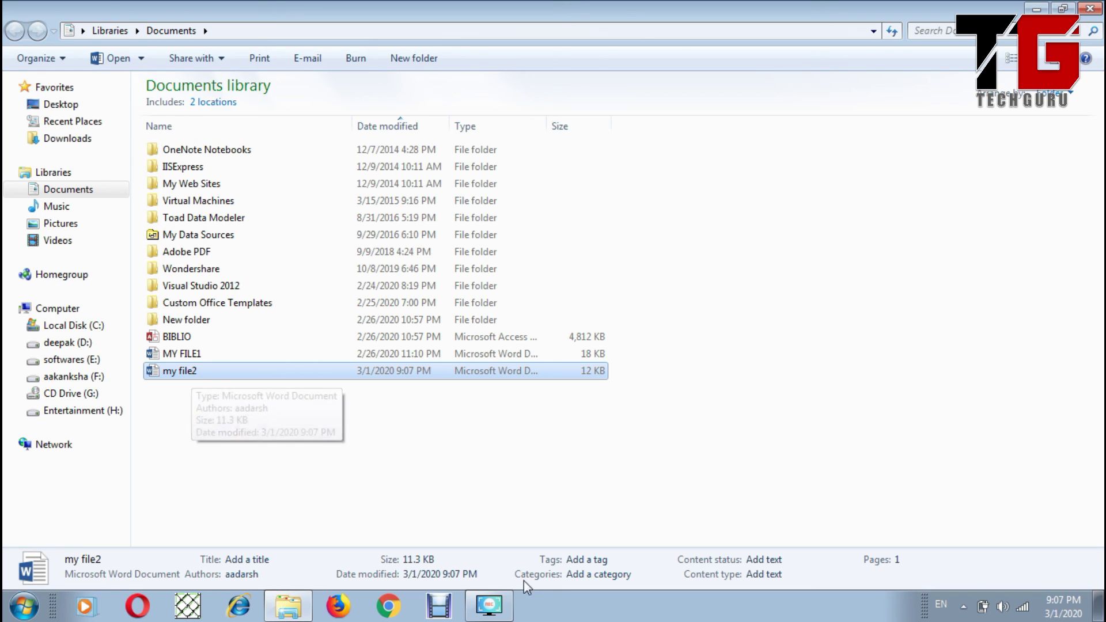
{"action": "double_click", "coordinate": [188, 373]}
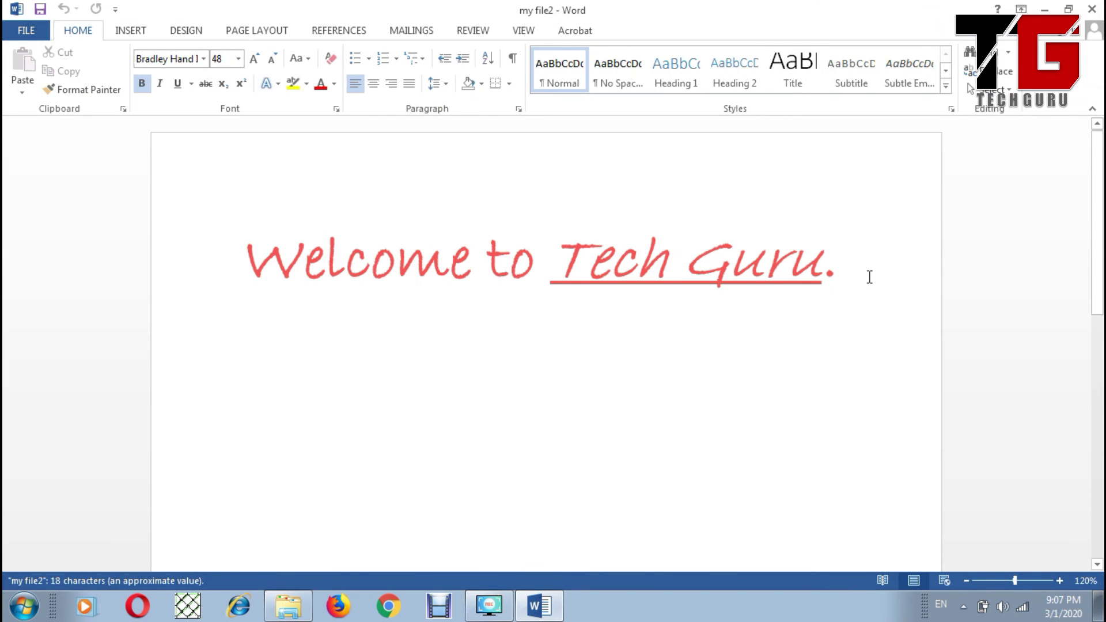
{"action": "left_click", "coordinate": [868, 276]}
{"action": "key", "text": "Return"}
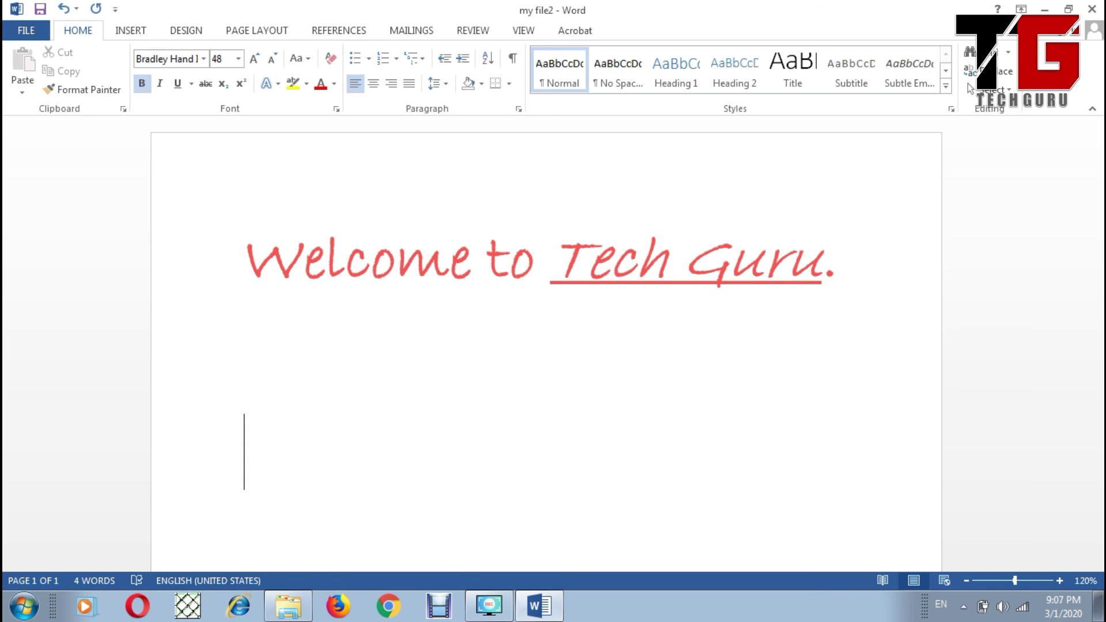
{"action": "type", "text": ".d"}
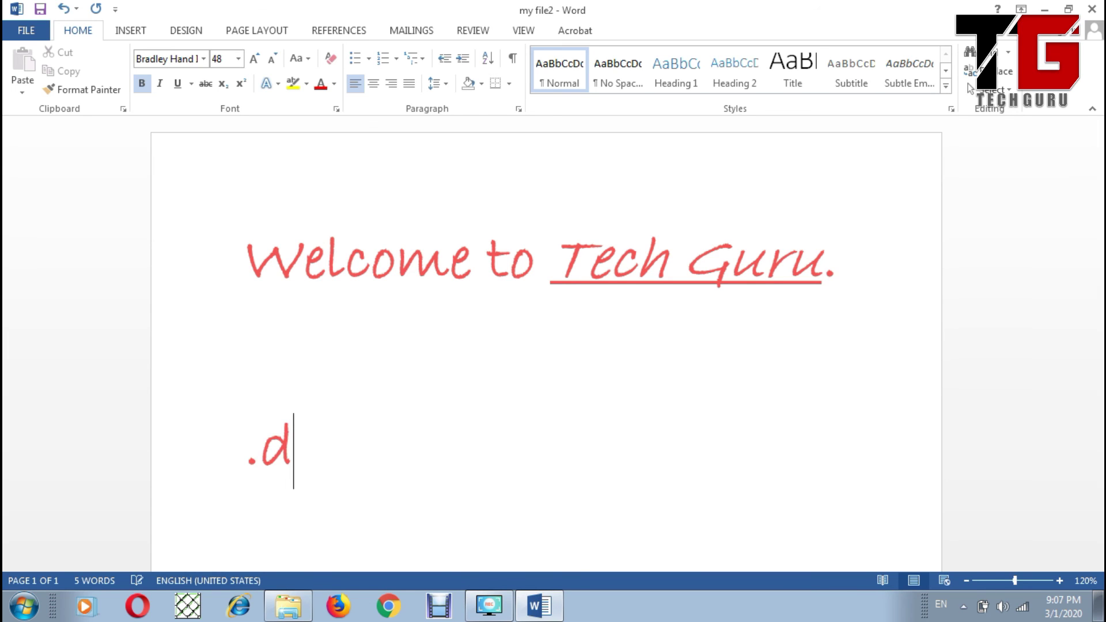
{"action": "type", "text": "ocx"}
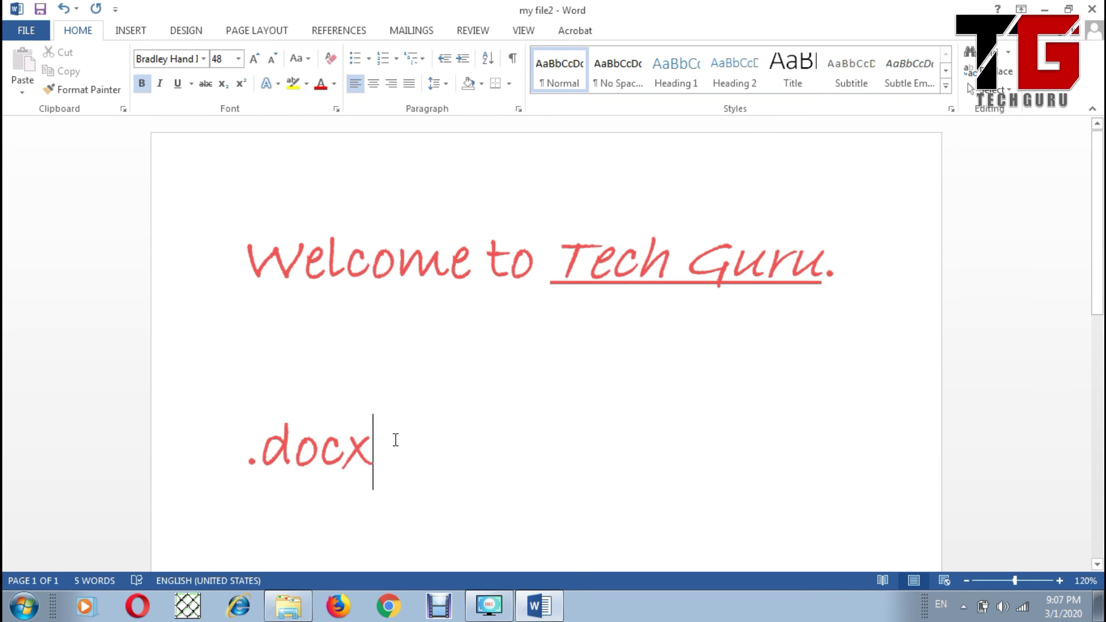
{"action": "left_click_drag", "start_coordinate": [395, 439], "coordinate": [205, 426]}
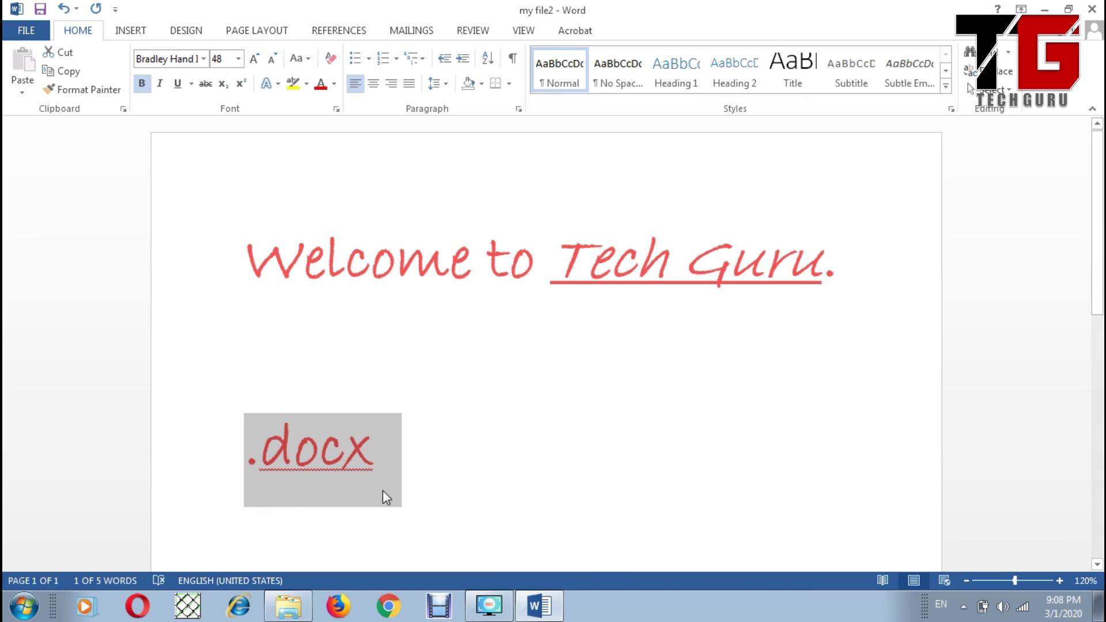
Close my file2 without saving the added .docx line and return to the Documents library.
{"action": "left_click", "coordinate": [618, 451]}
{"action": "left_click", "coordinate": [1092, 8]}
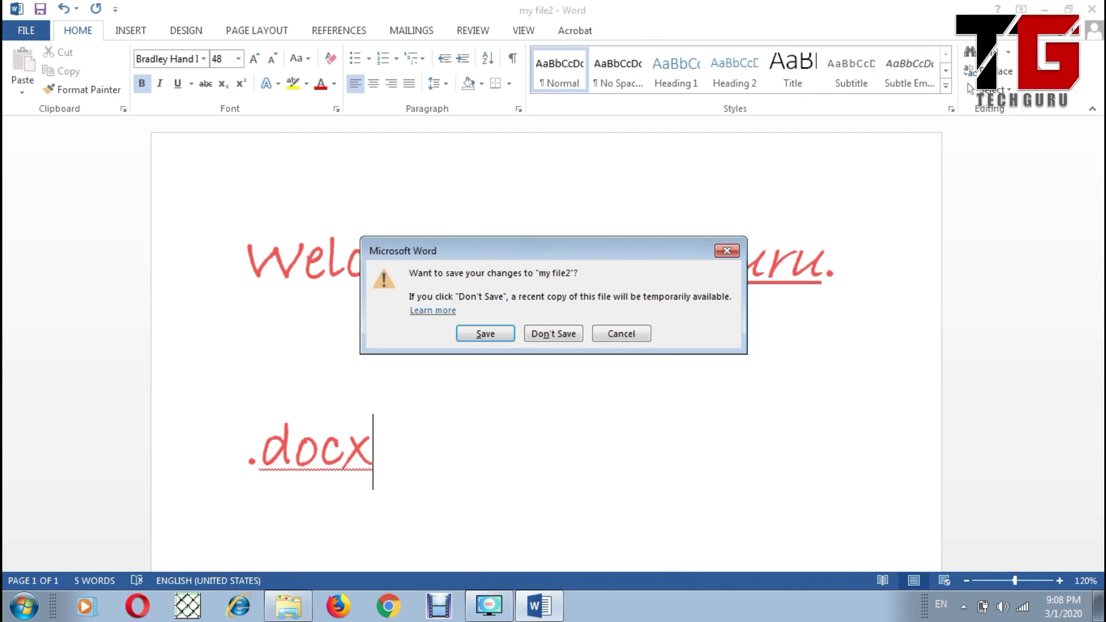
{"action": "left_click", "coordinate": [555, 335]}
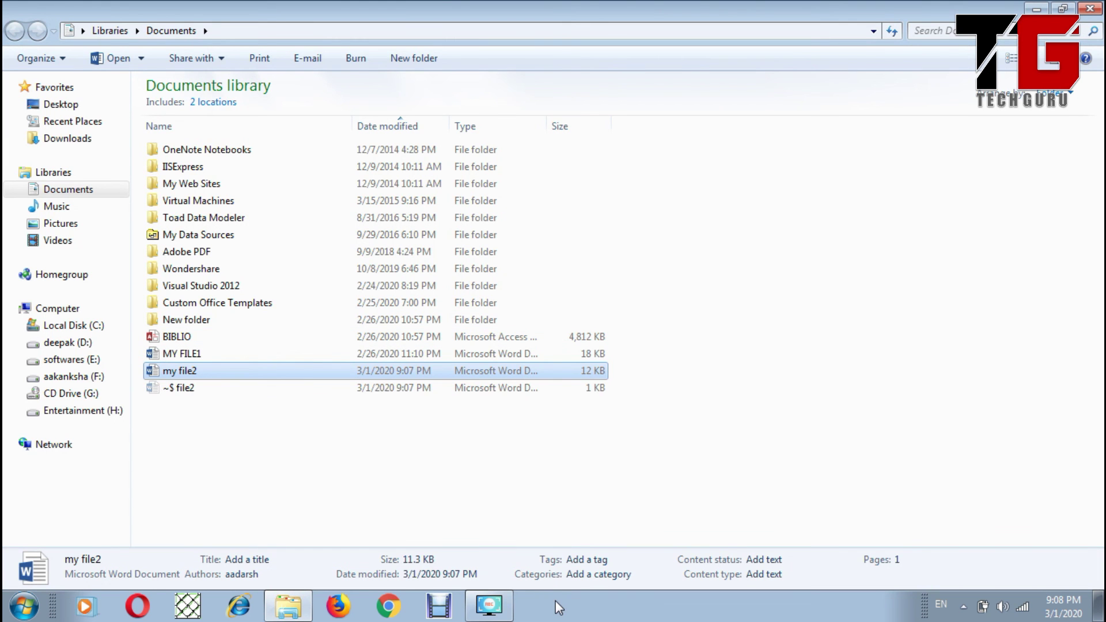
{"action": "left_click", "coordinate": [495, 605]}
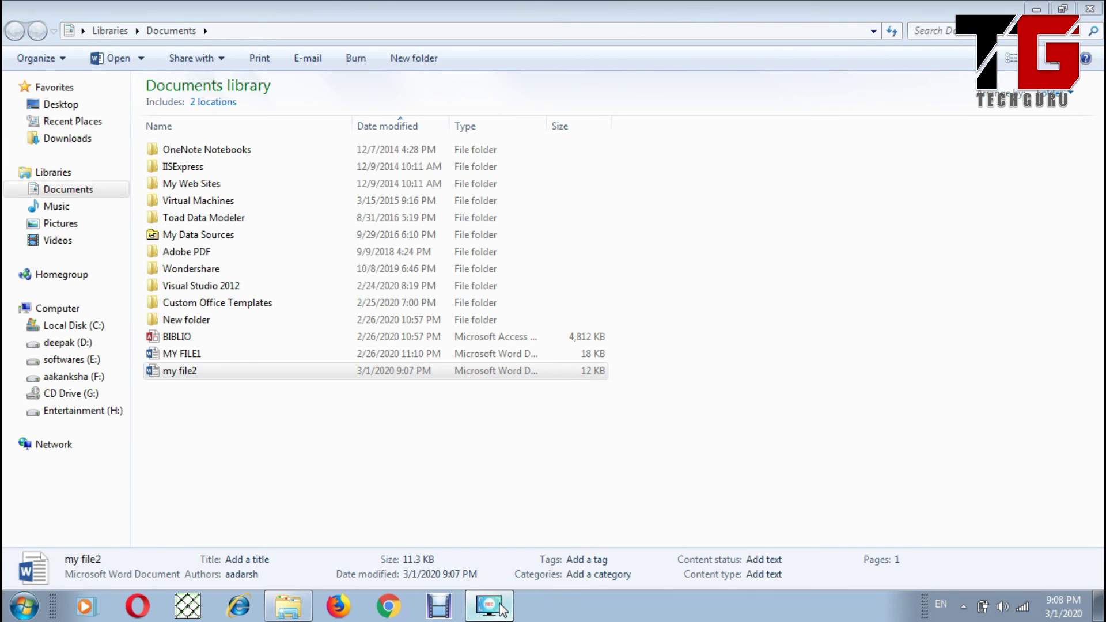